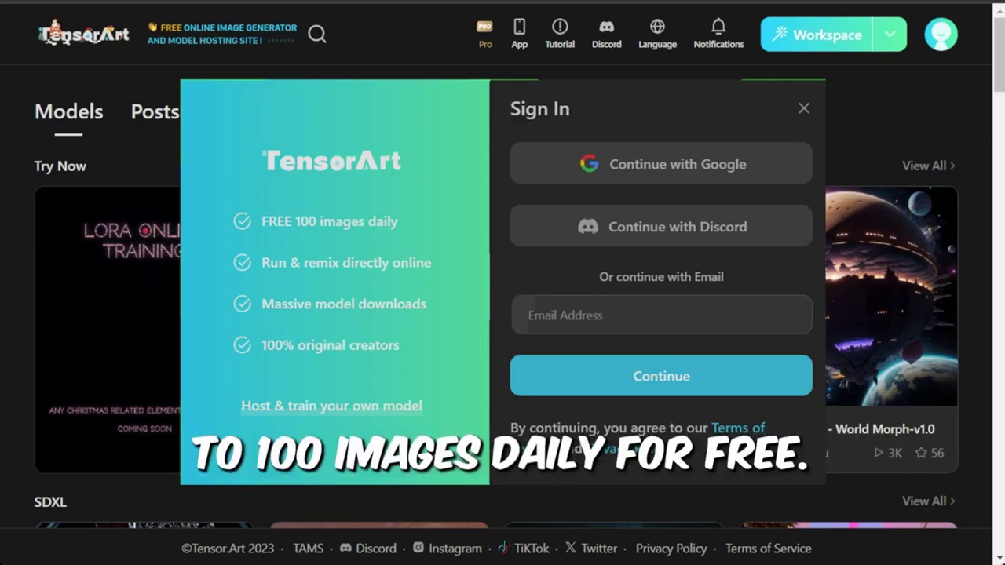
- Search Tensor Art for 'juggernaut' and scroll the results to find Juggernaut - Aftermath
key(Escape)
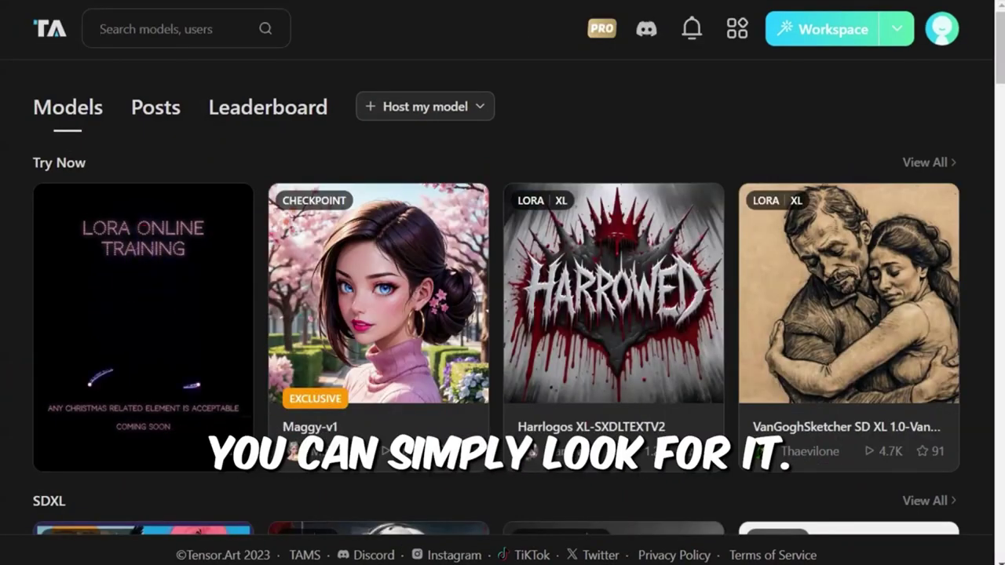
text(juggernaut)
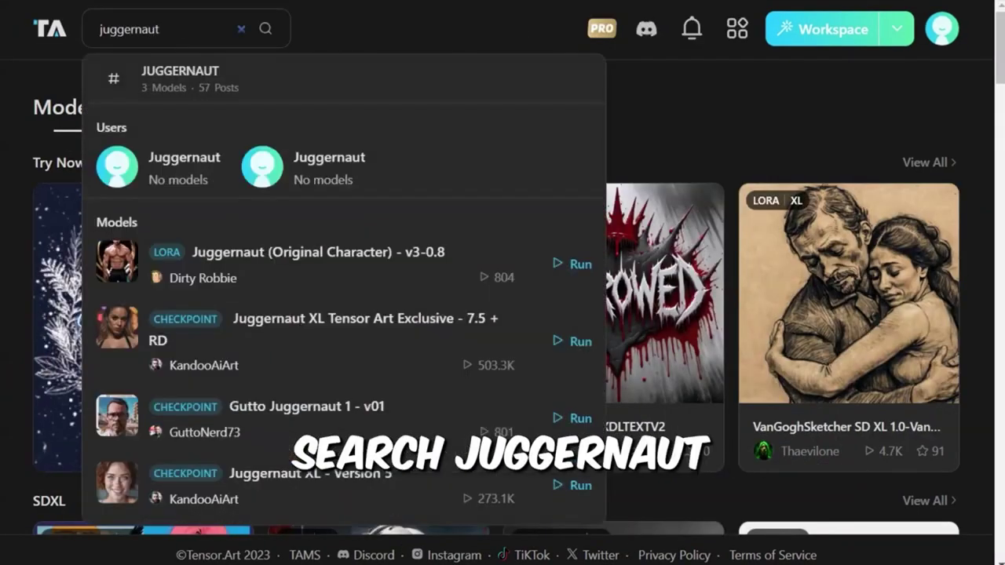
scroll(343, 330, down, 3)
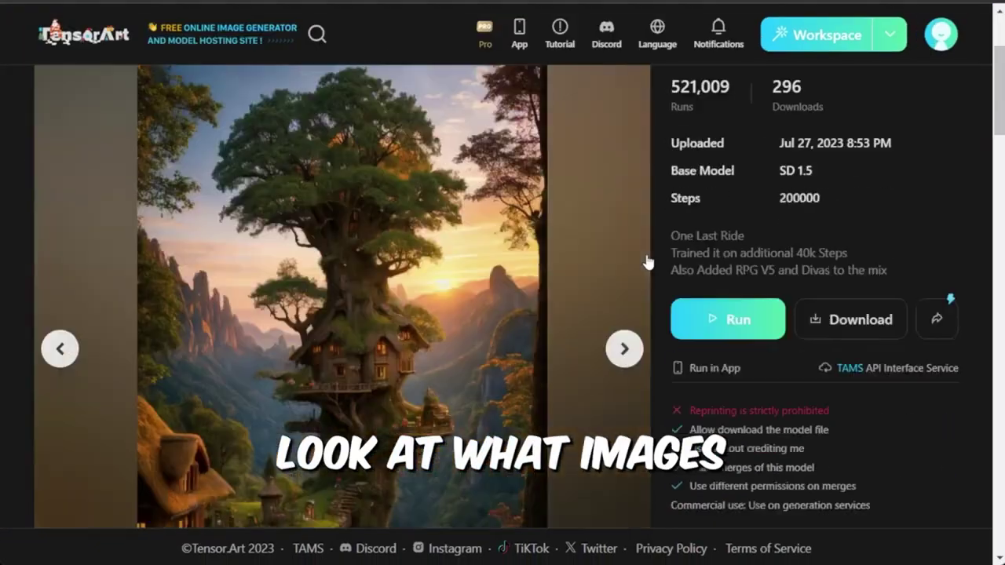
scroll(649, 262, down, 5)
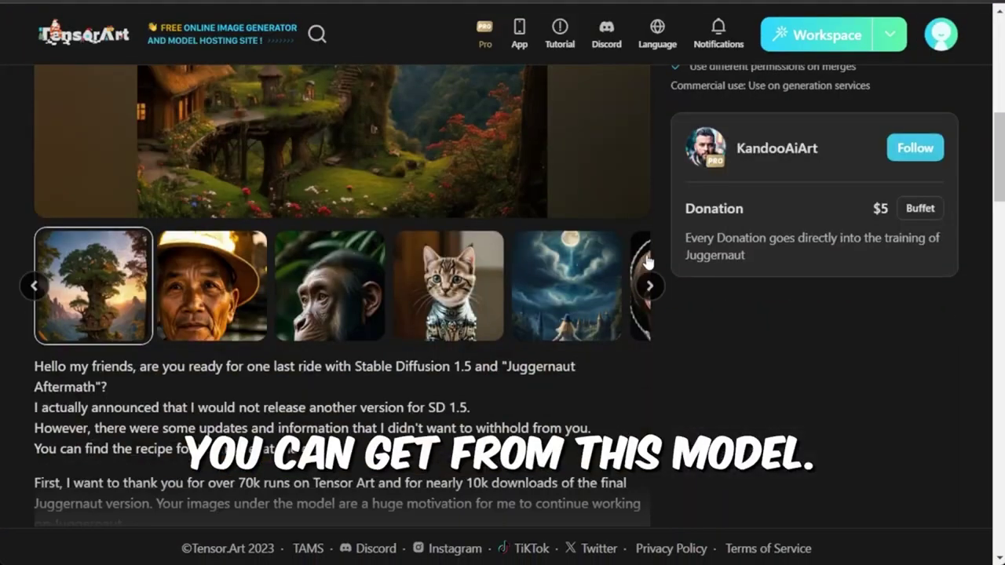
scroll(649, 263, down, 10)
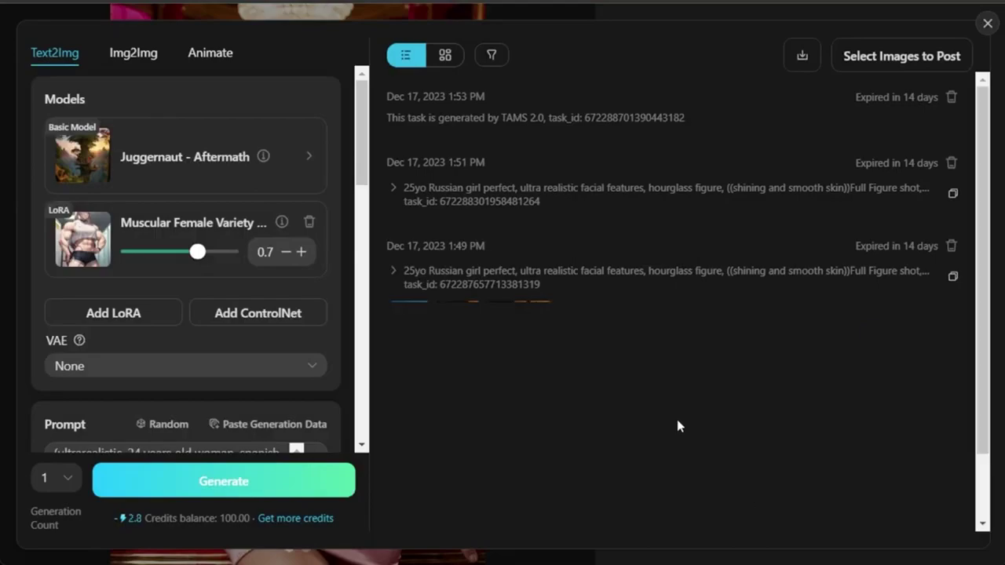
- Enter seed 691 and generate the portrait of the young woman in a restaurant
scroll(240, 319, down, 3)
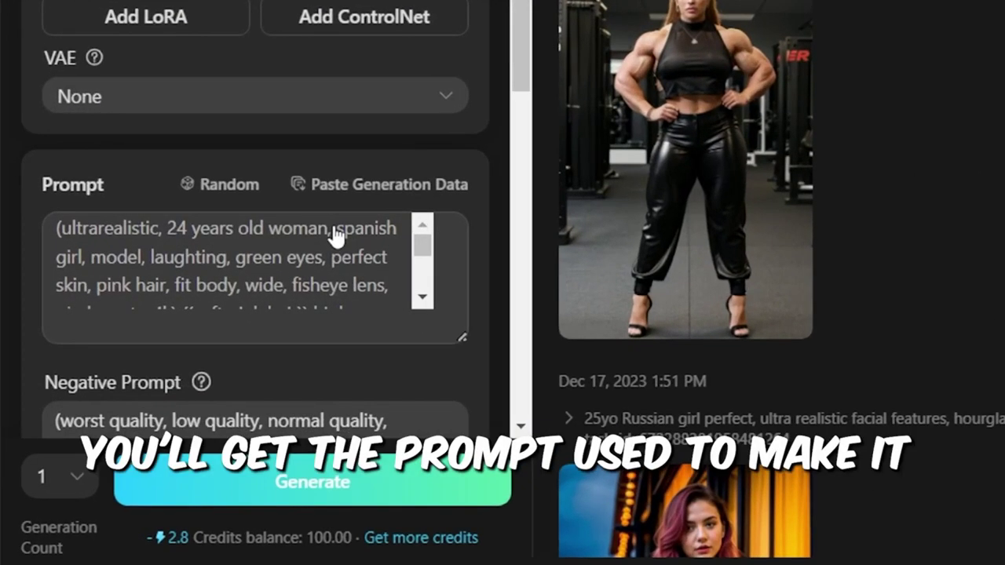
scroll(336, 236, down, 3)
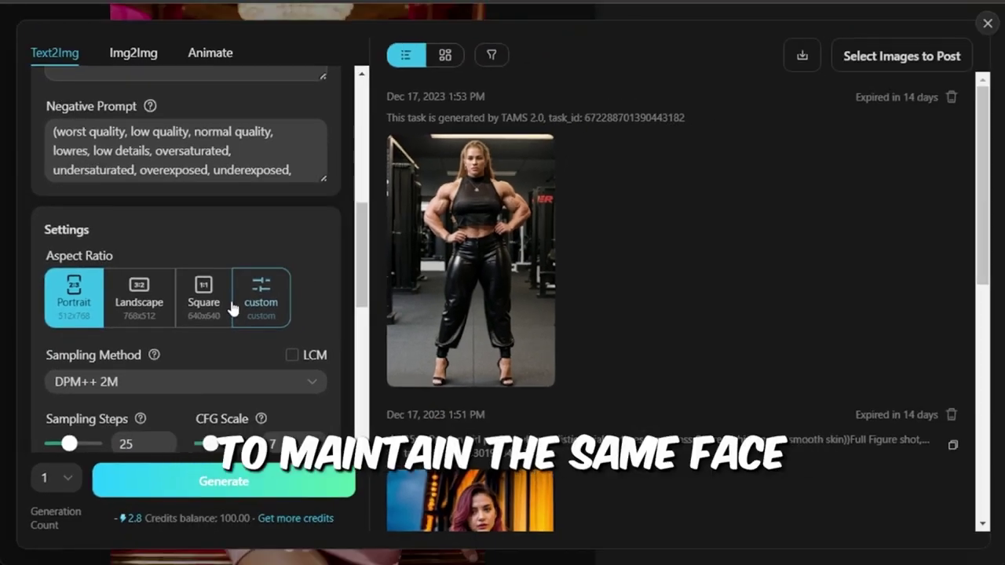
scroll(306, 320, down, 3)
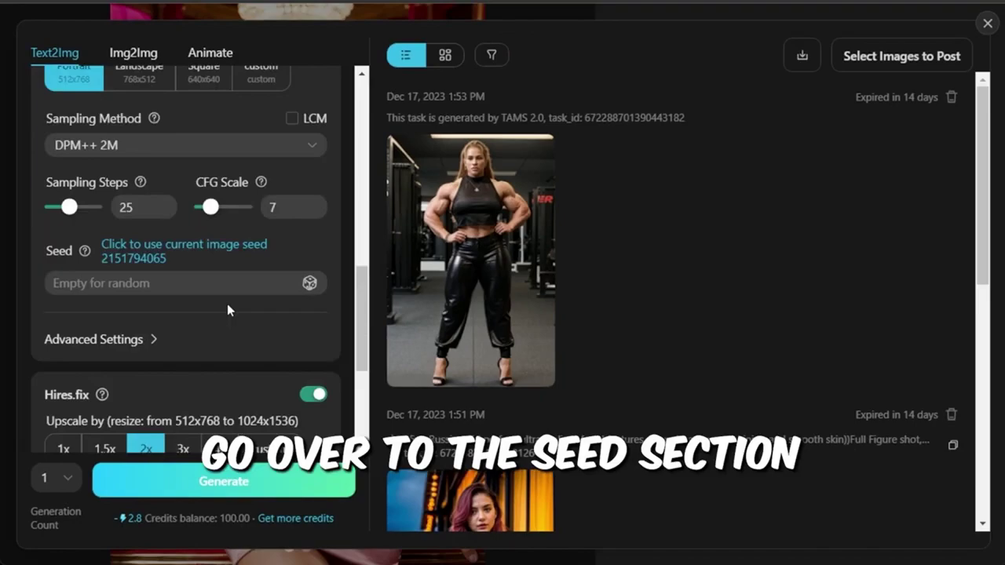
click(236, 282)
text(691)
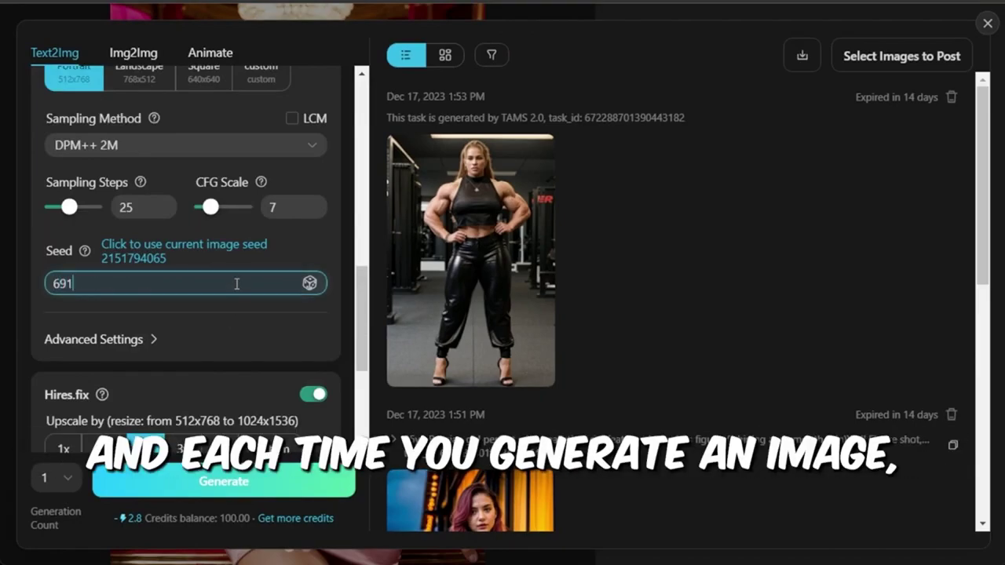
click(232, 488)
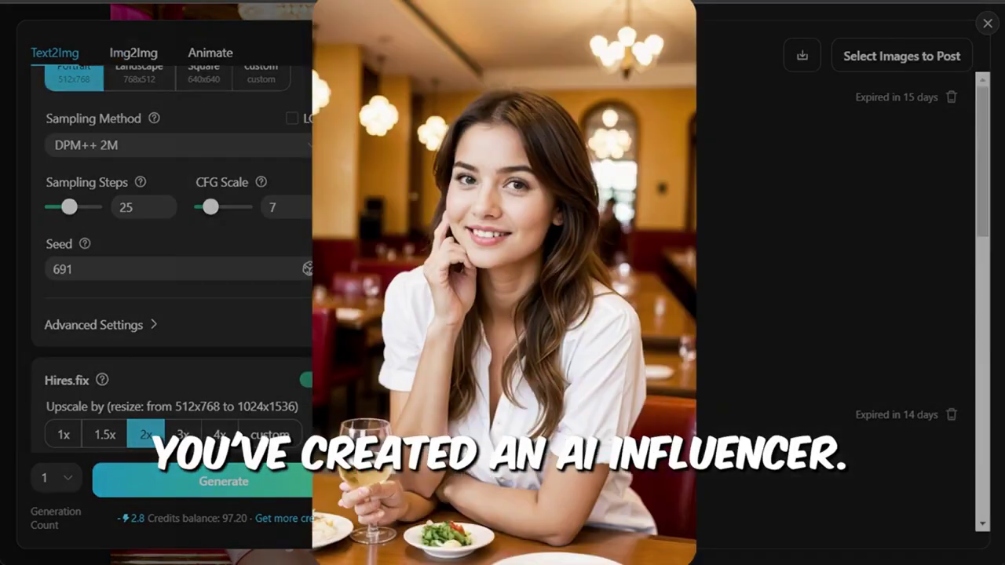
- Replace the prompt with 'beautiful girl in a bar perfect beauty', generate, and preview the result
scroll(191, 265, up, 5)
scroll(193, 267, up, 2)
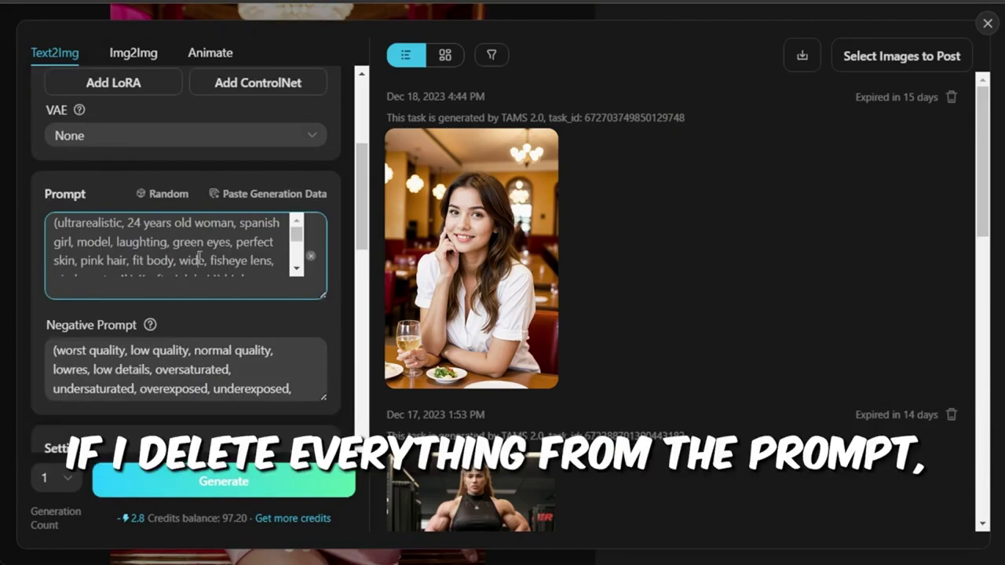
key(ctrl+a)
text(beautiful girl in a bar perfect beau)
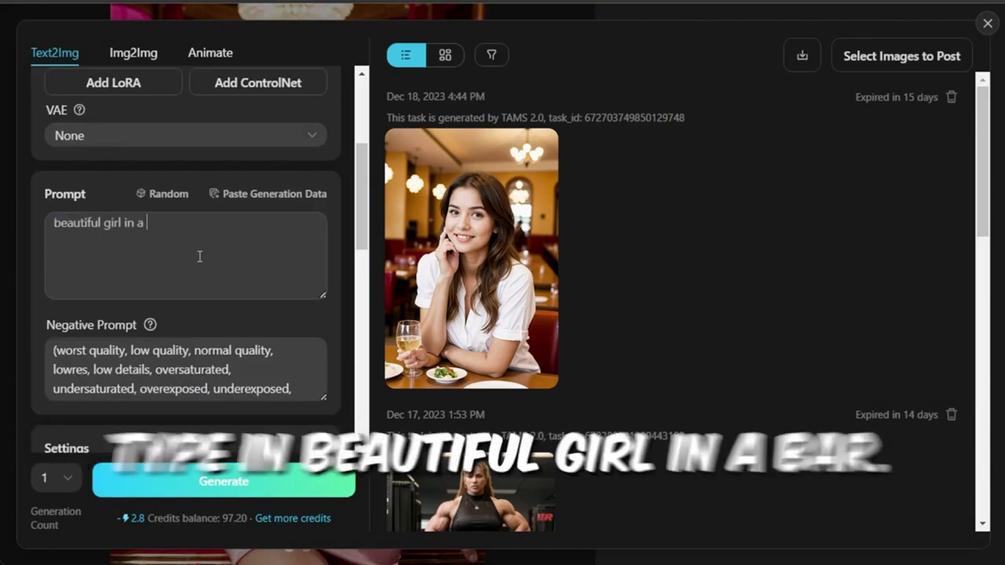
scroll(200, 256, down, 8)
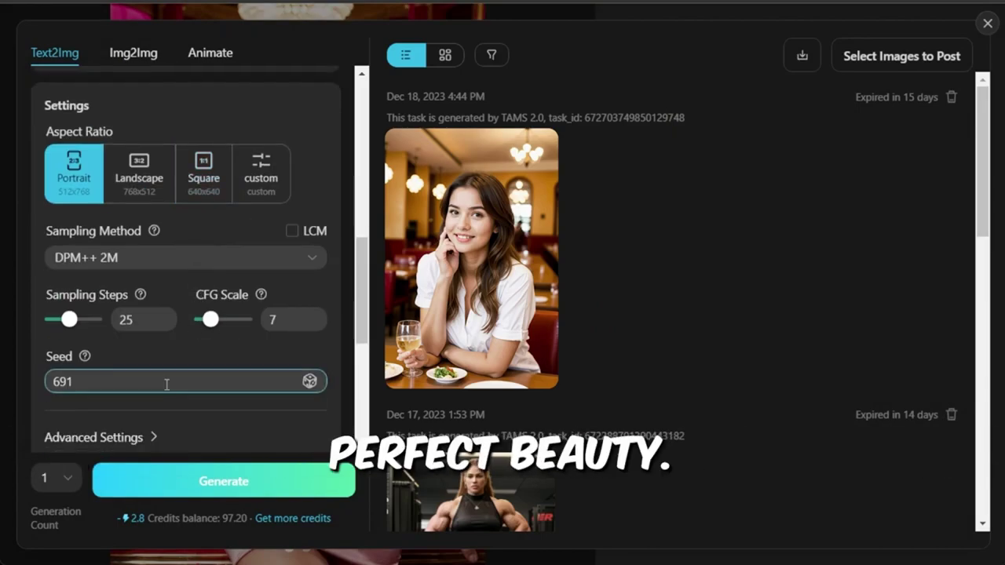
click(216, 481)
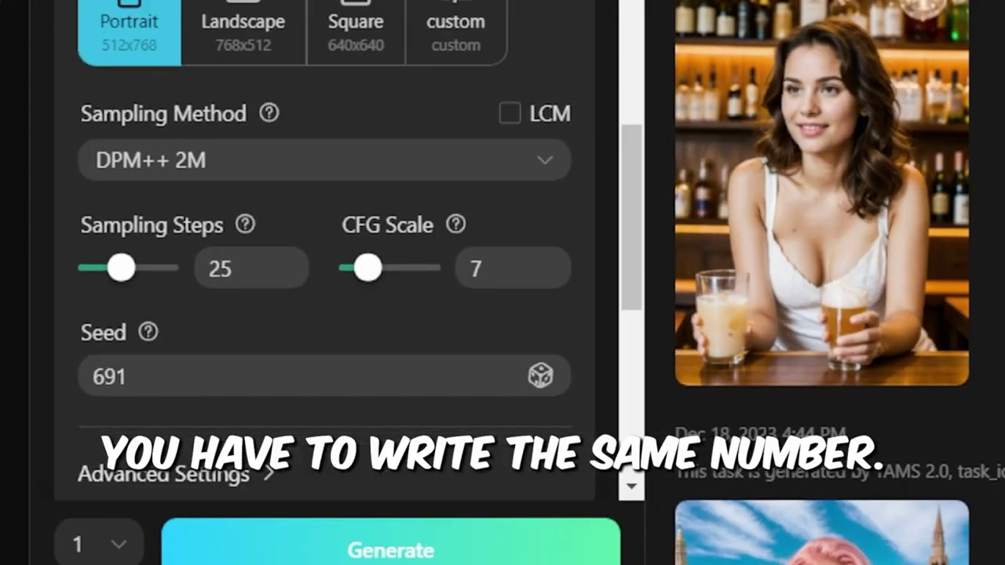
click(783, 244)
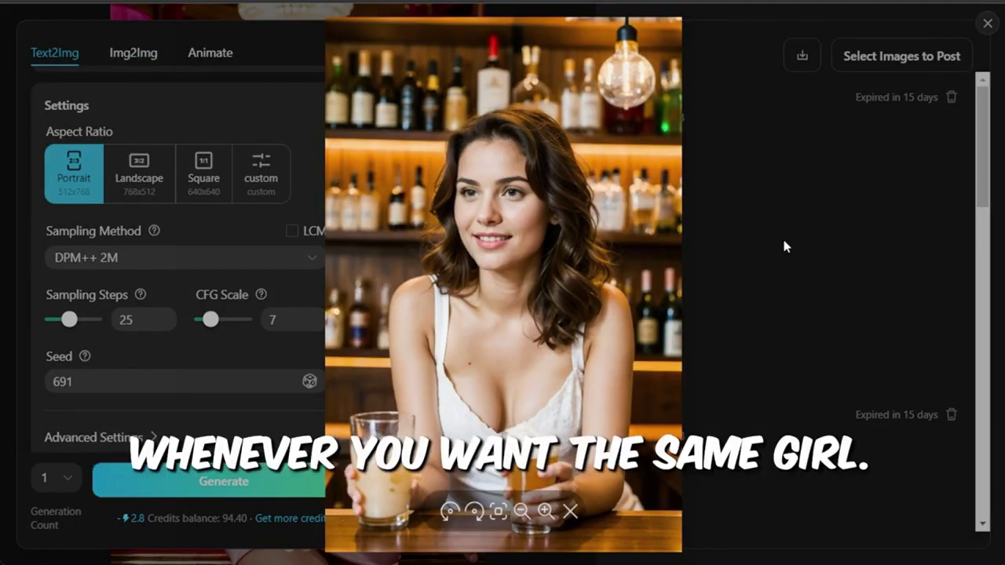
click(782, 240)
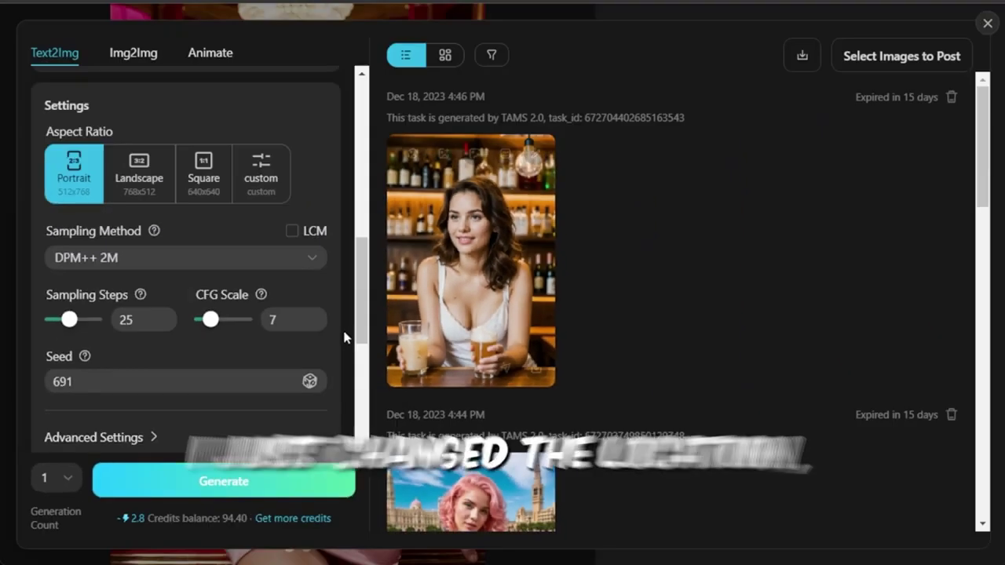
- Change 'in a bar' to 'on a beach' in the prompt and generate again
scroll(888, 198, down, 10)
drag(124, 309, 164, 308)
key(BackSpace)
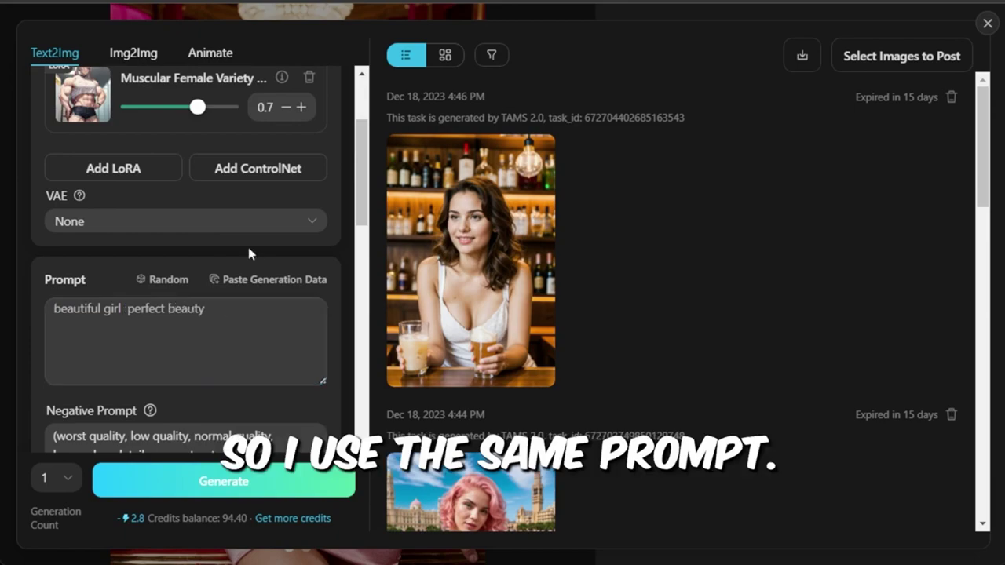
text(on a beach)
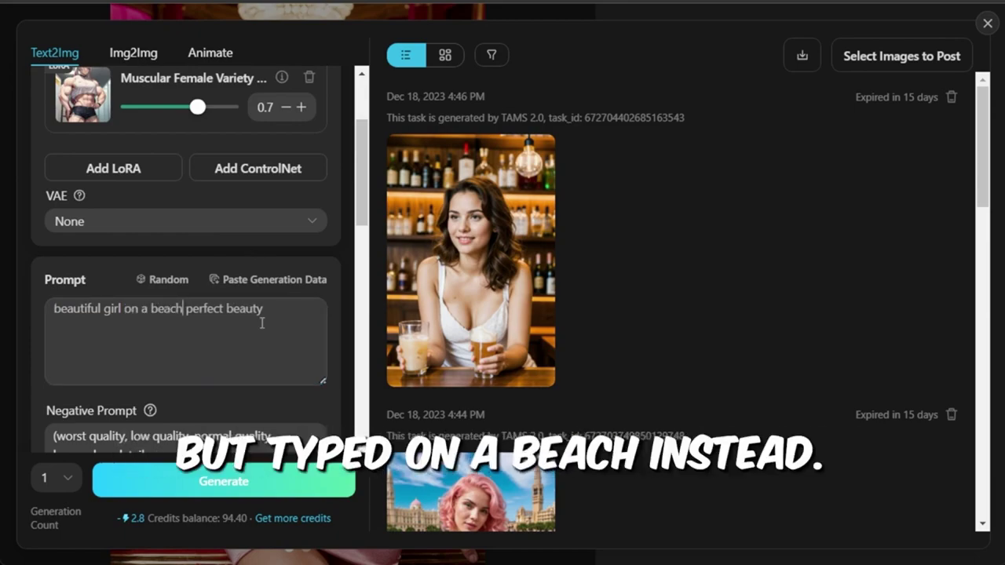
click(224, 482)
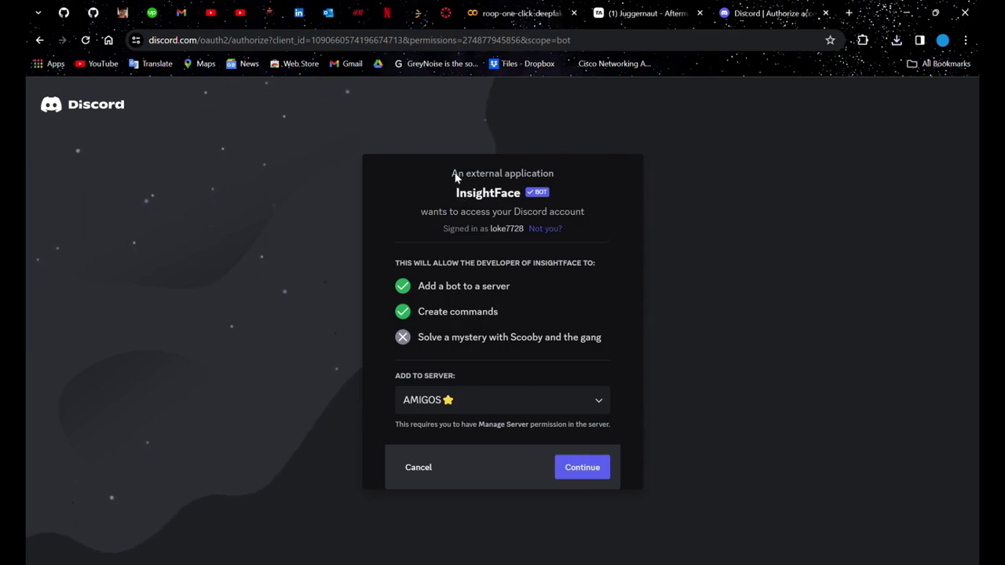
- Authorize the InsightFace bot on the F.R.I.E.N.D.S server and go to that server
click(538, 402)
click(495, 460)
click(573, 472)
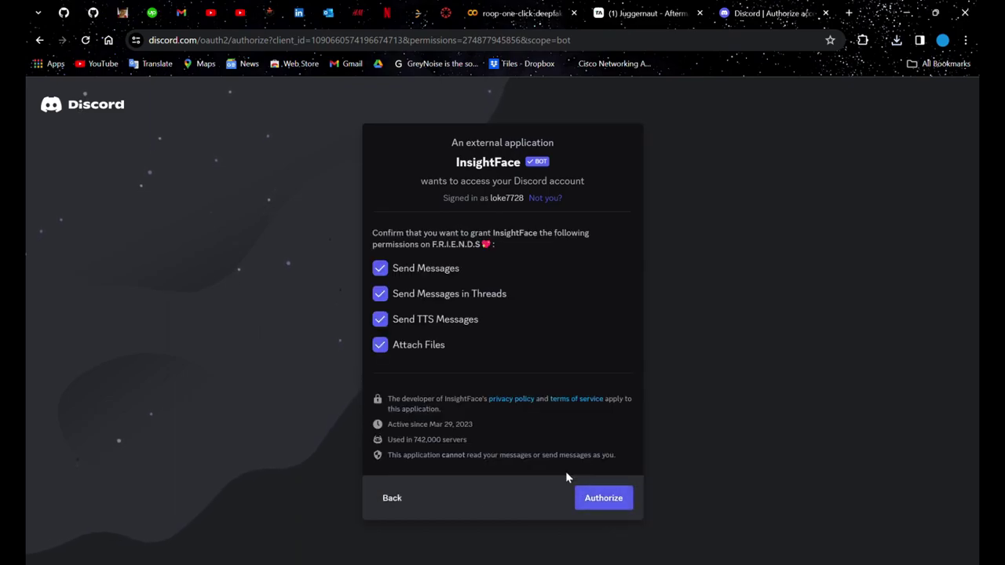
click(602, 504)
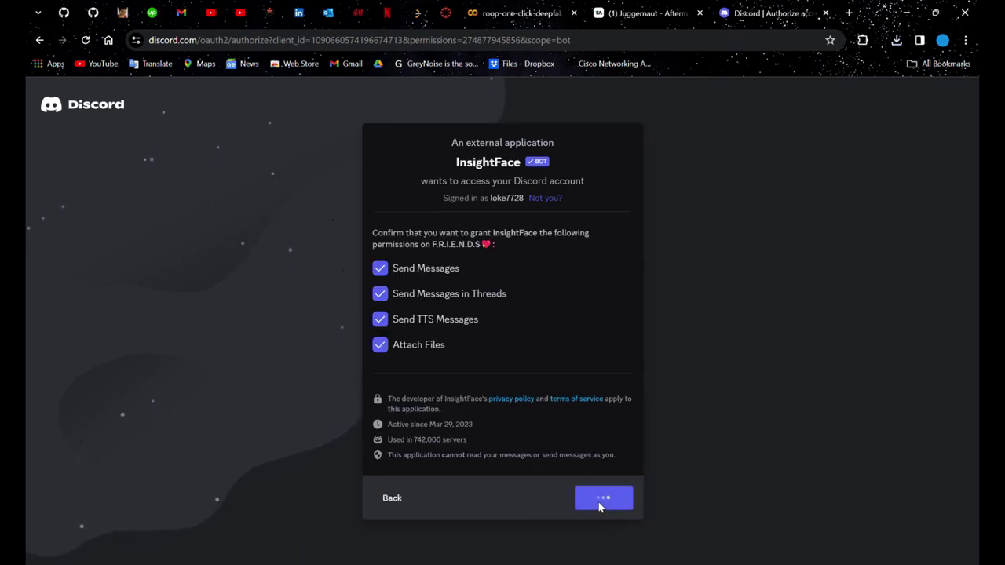
click(577, 399)
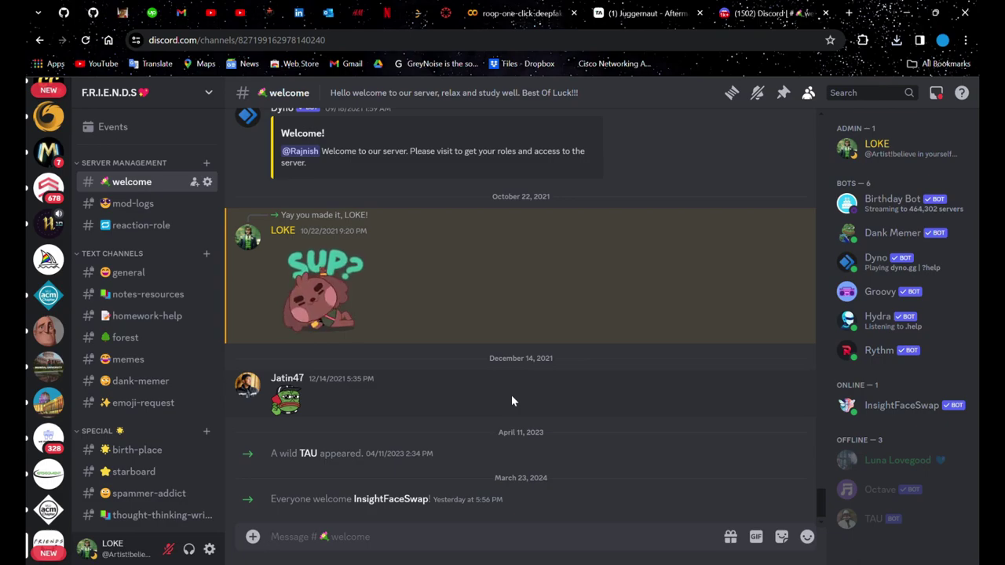
- In #general, pick InsightFaceSwap's /saveid command
scroll(496, 262, up, 10)
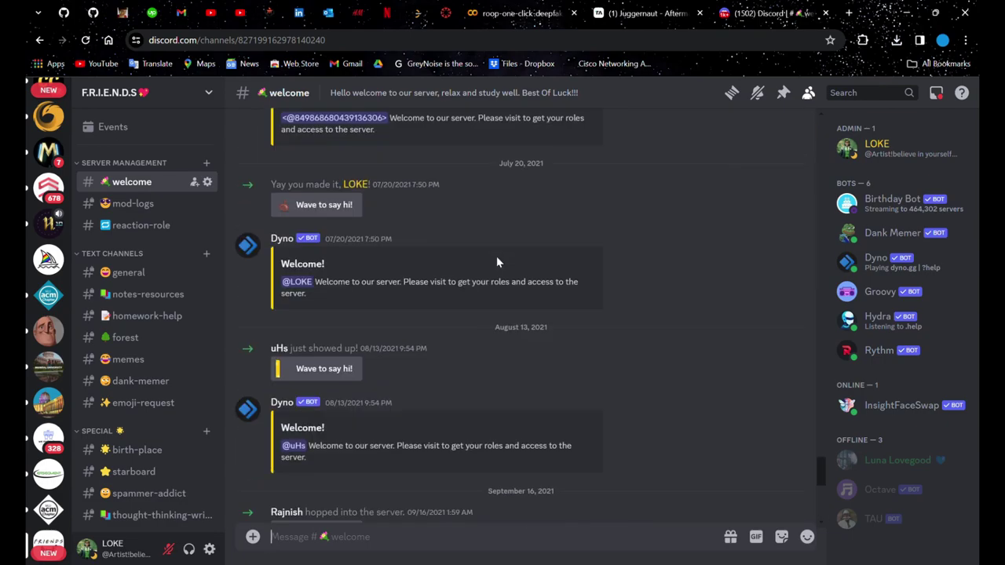
scroll(497, 262, down, 10)
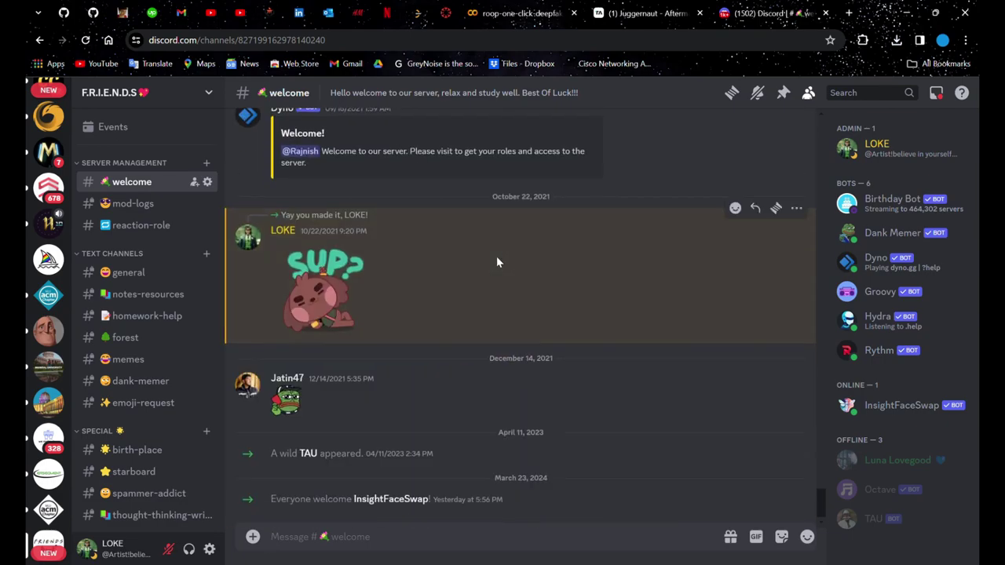
click(158, 276)
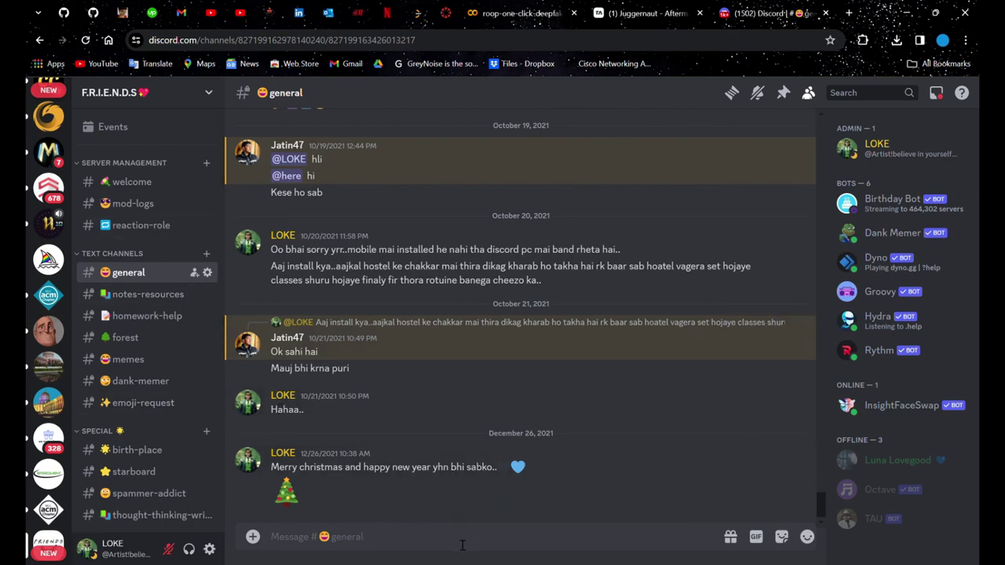
text(/)
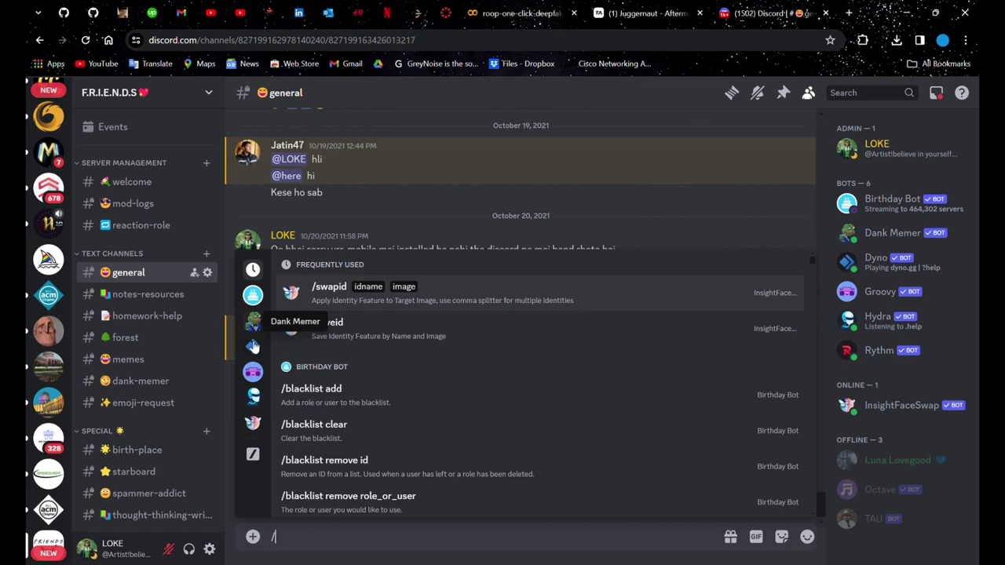
click(253, 423)
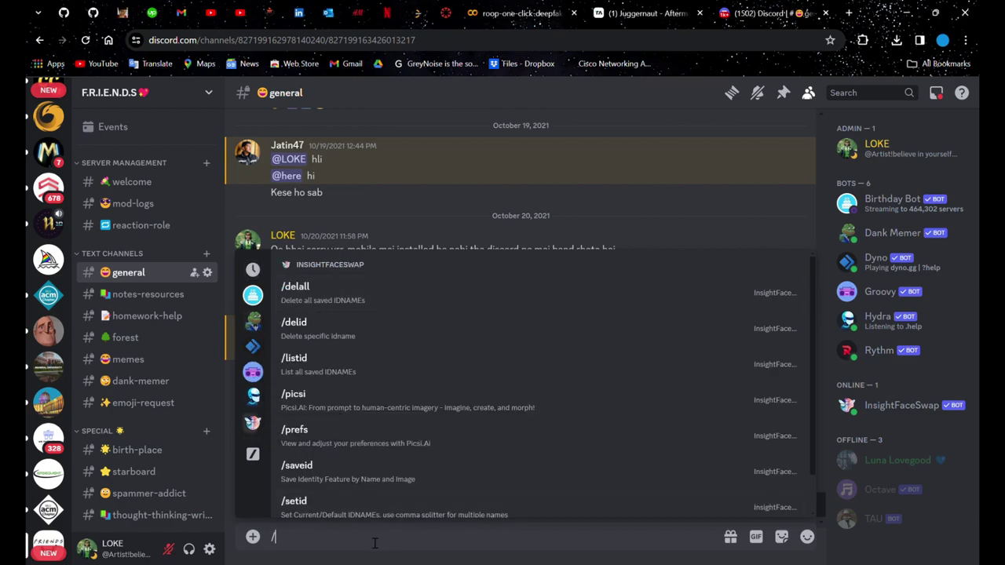
text(save)
key(Tab)
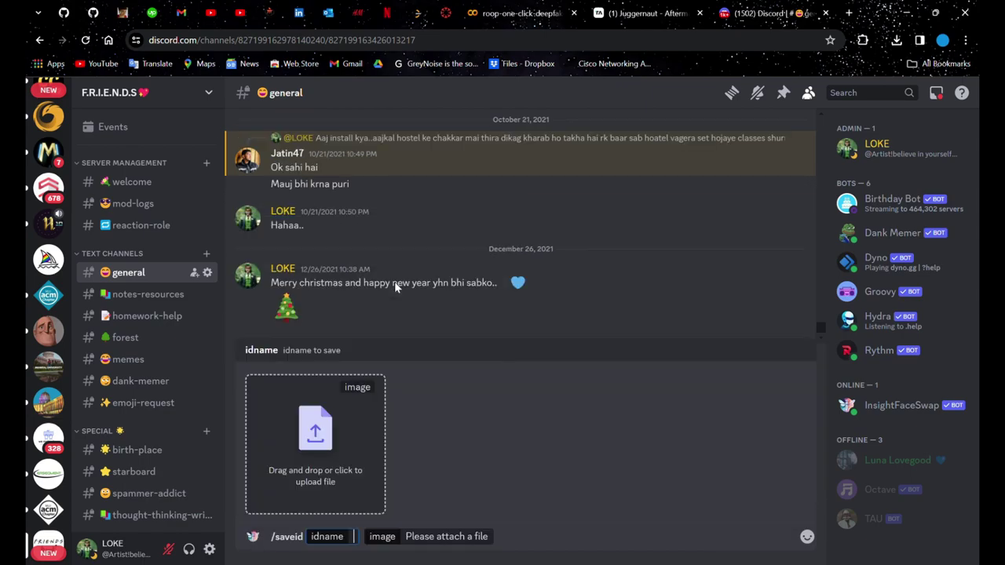
- Set idname to rizz, attach the face image, and send the command
text(loke)
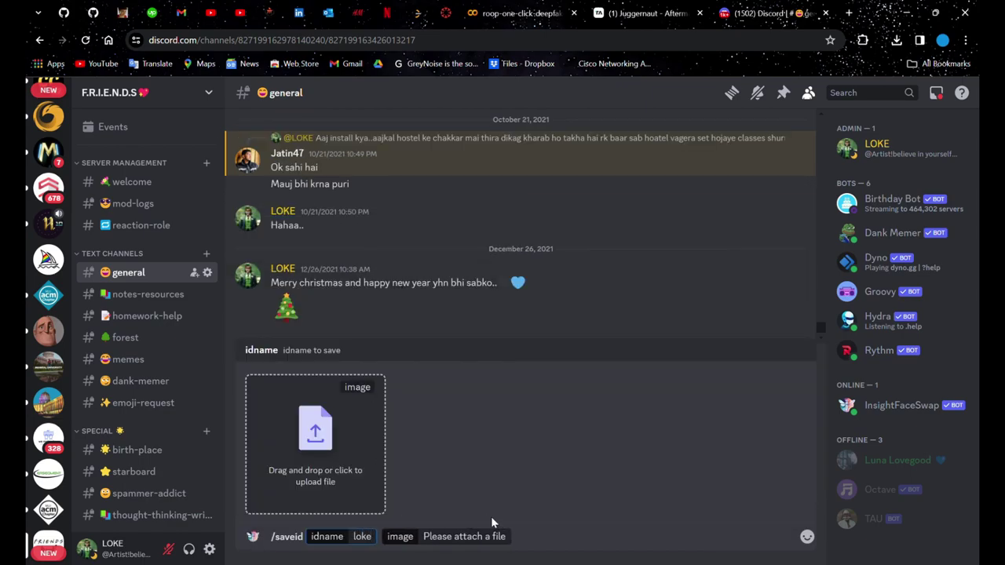
key(BackSpace)
key(BackSpace)
key(BackSpace)
key(BackSpace)
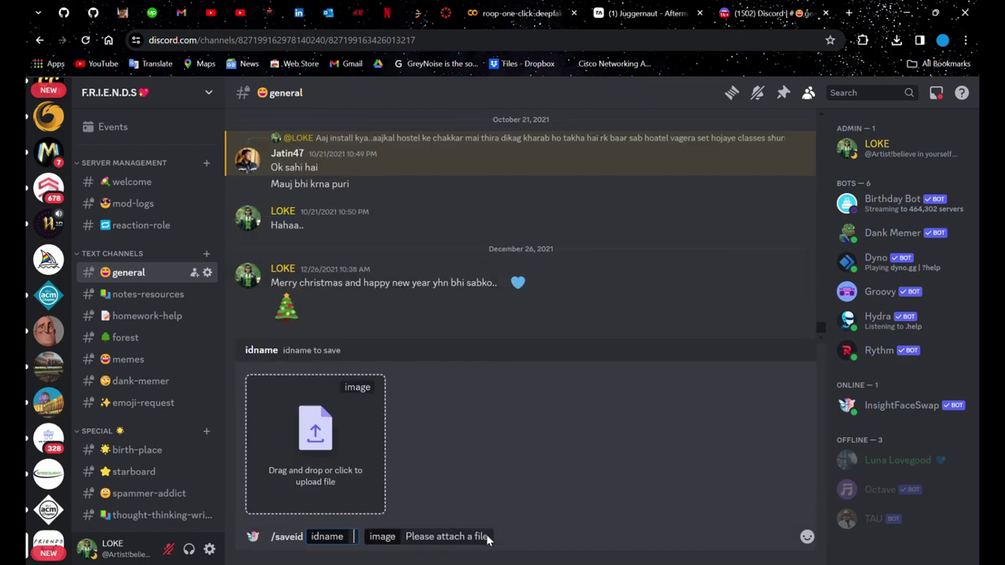
text(rizz)
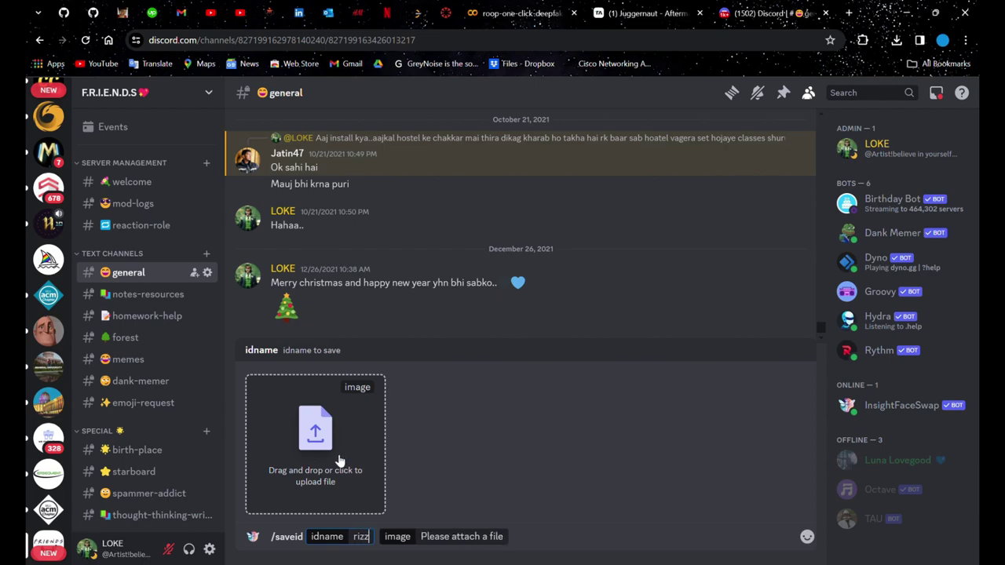
click(338, 462)
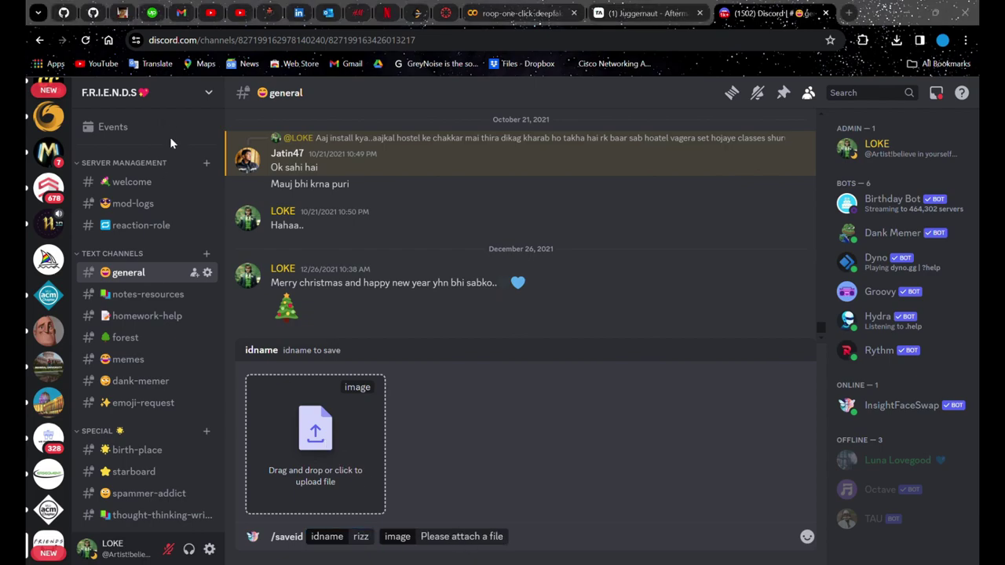
key(Return)
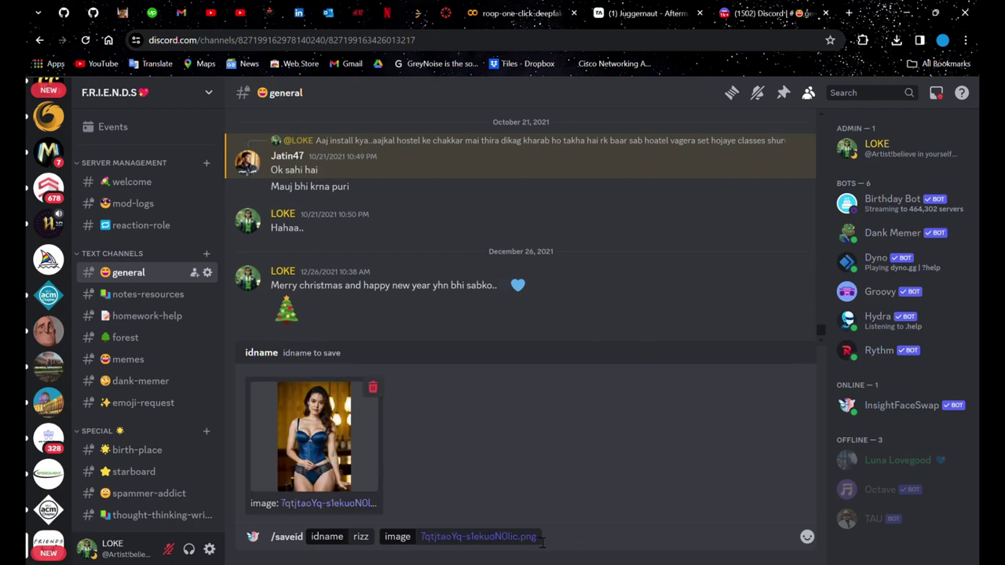
double_click(360, 542)
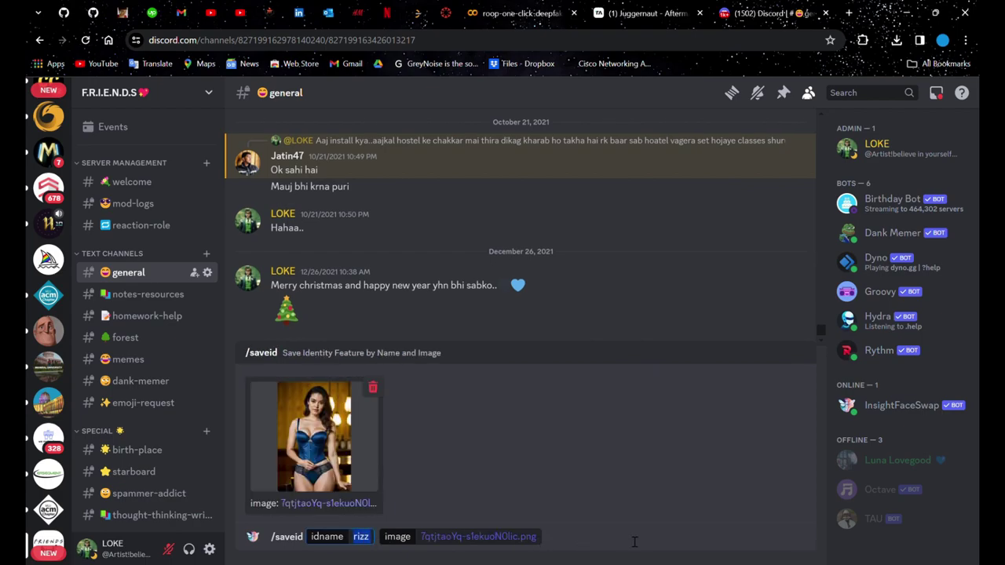
click(624, 541)
key(Return)
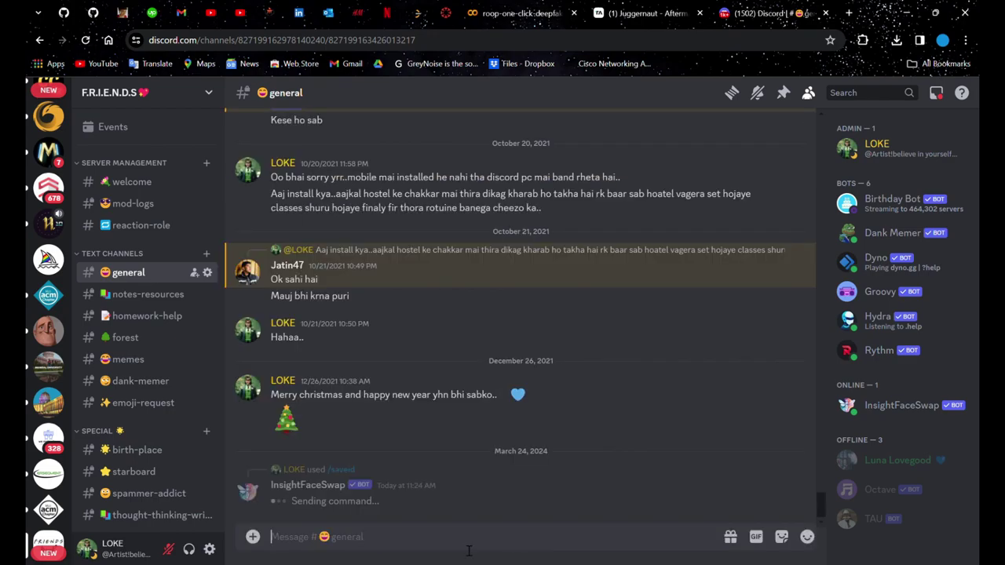
text(/)
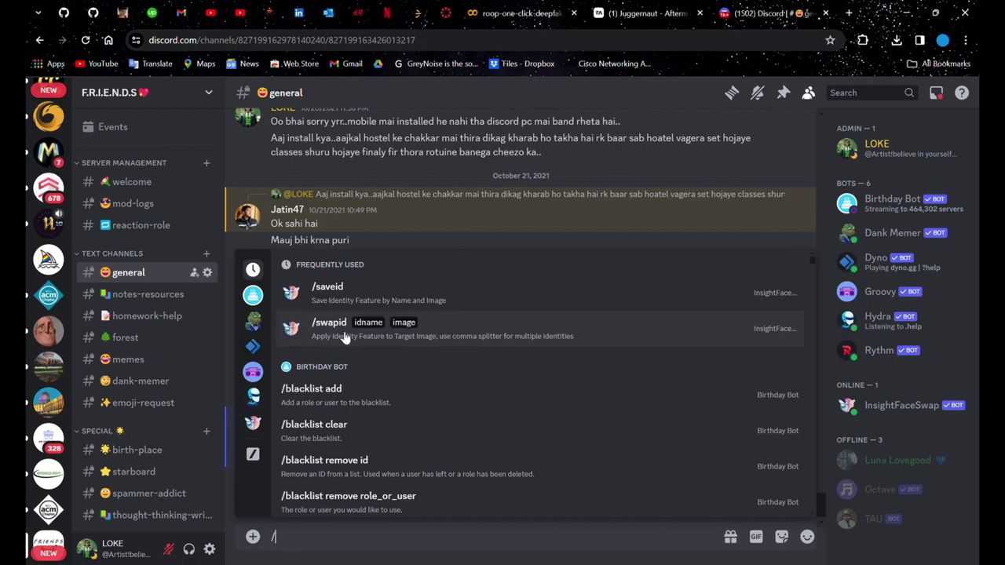
- Submit a /swapid face swap with identity rizz on an attached target image
click(488, 326)
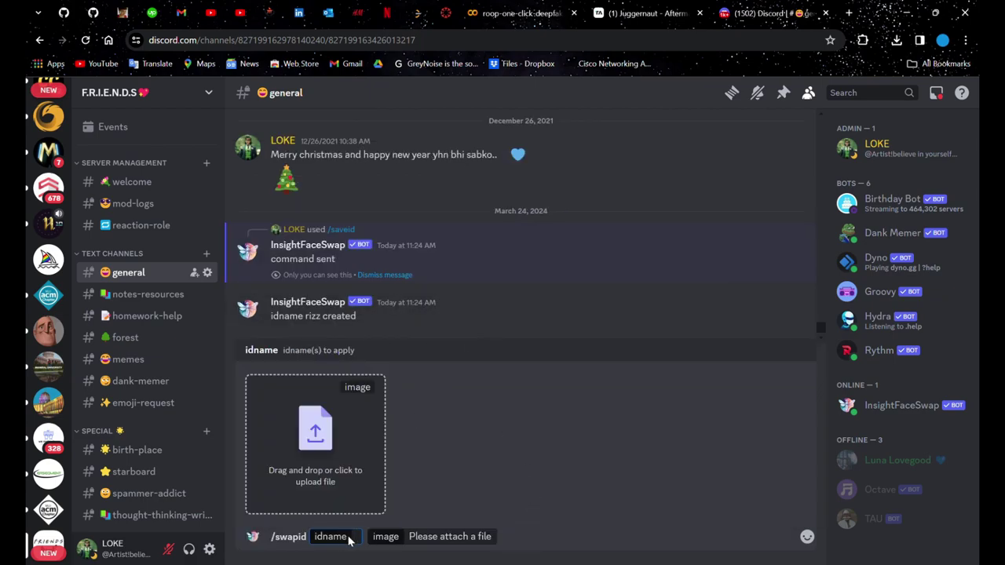
text(rizz)
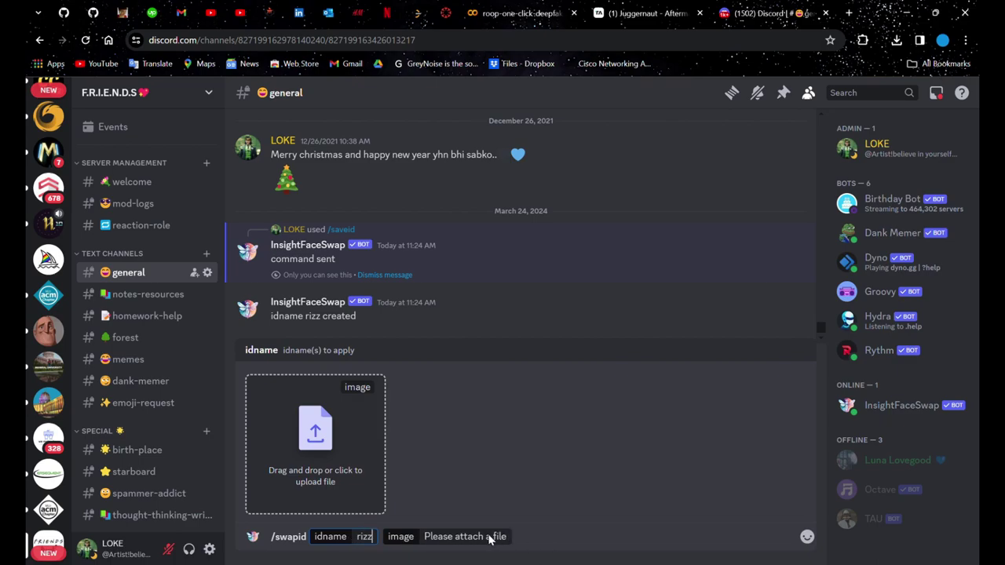
click(333, 482)
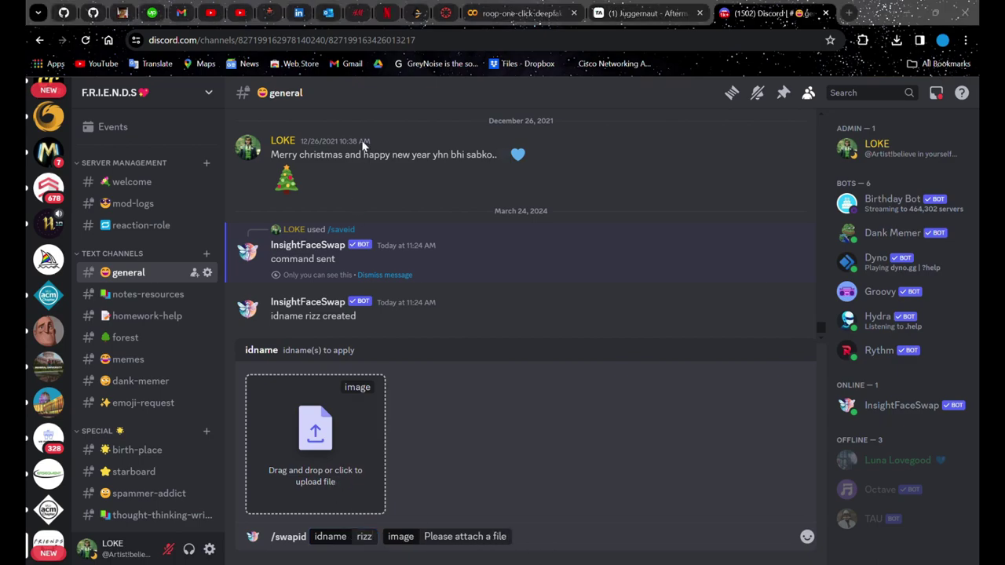
key(Return)
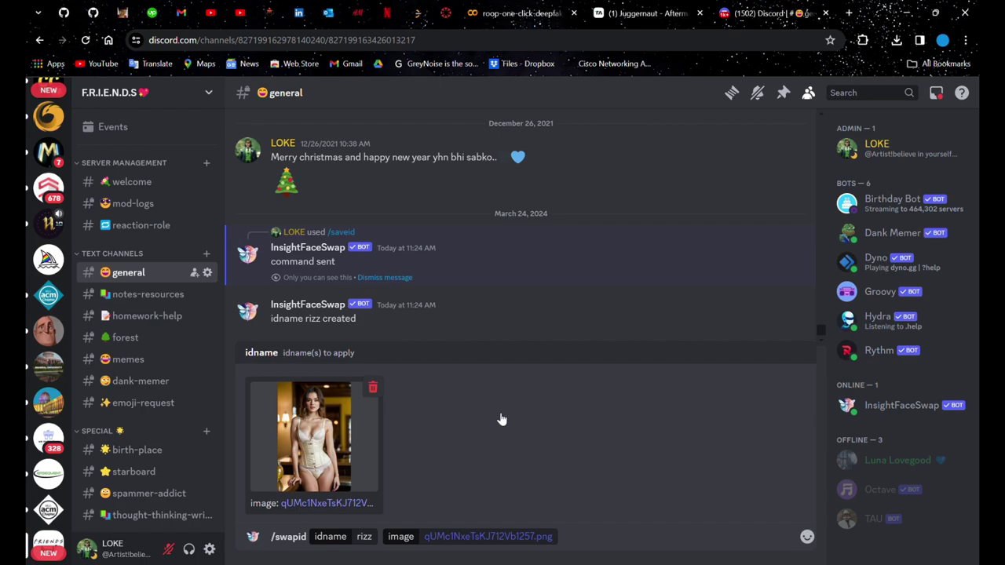
click(613, 548)
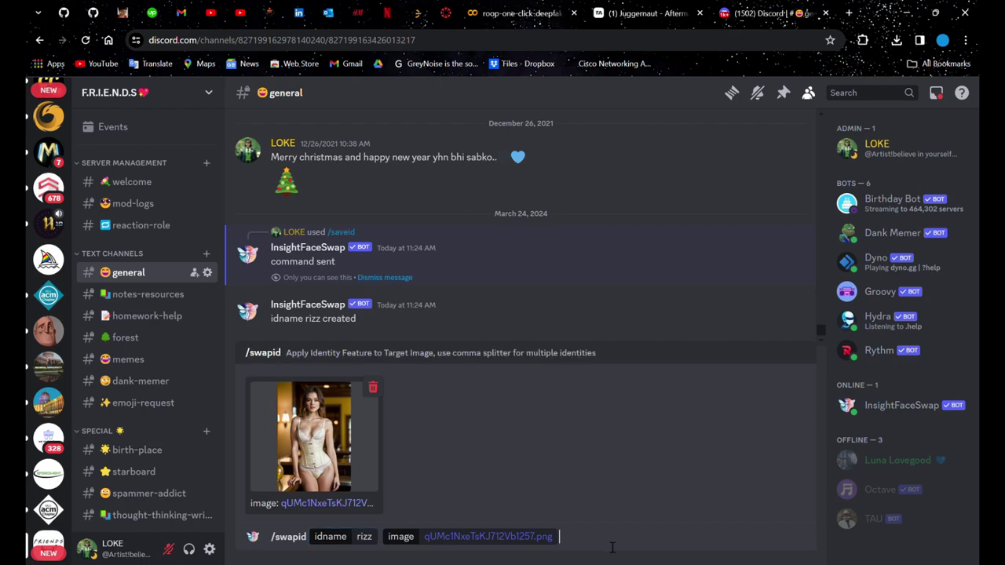
key(Return)
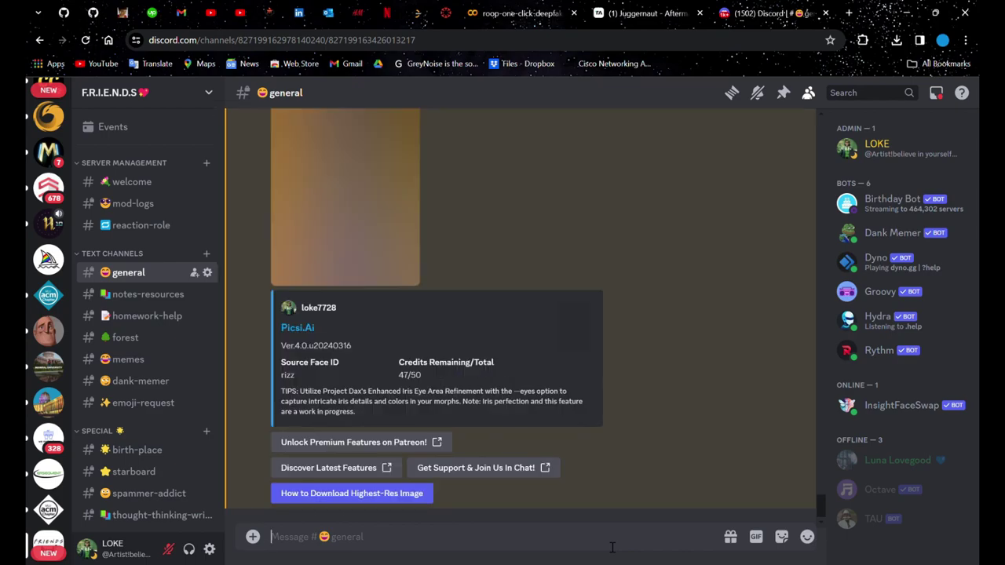
- Scroll the chat to the bot's face-swapped image reply
scroll(549, 333, up, 2)
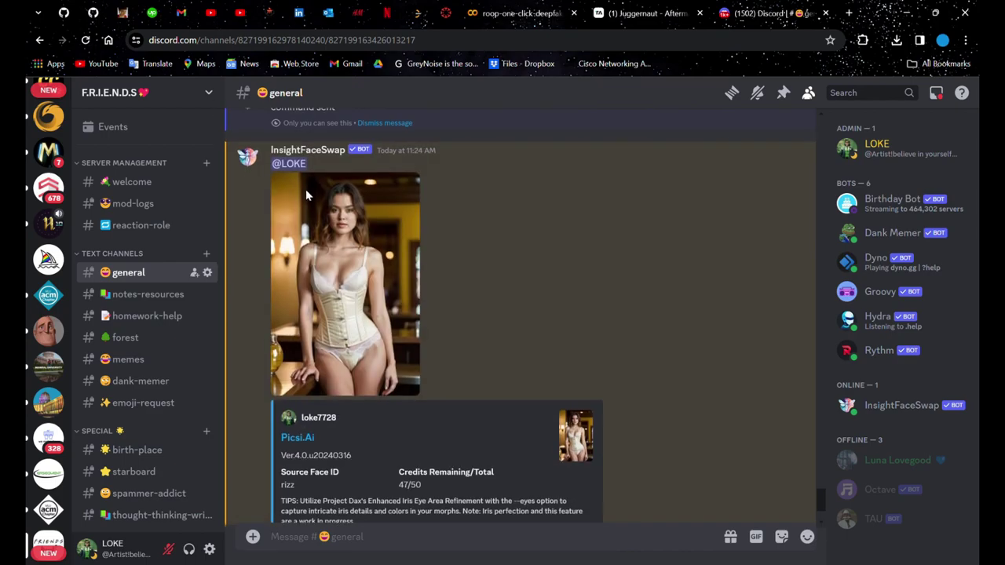
scroll(355, 206, up, 2)
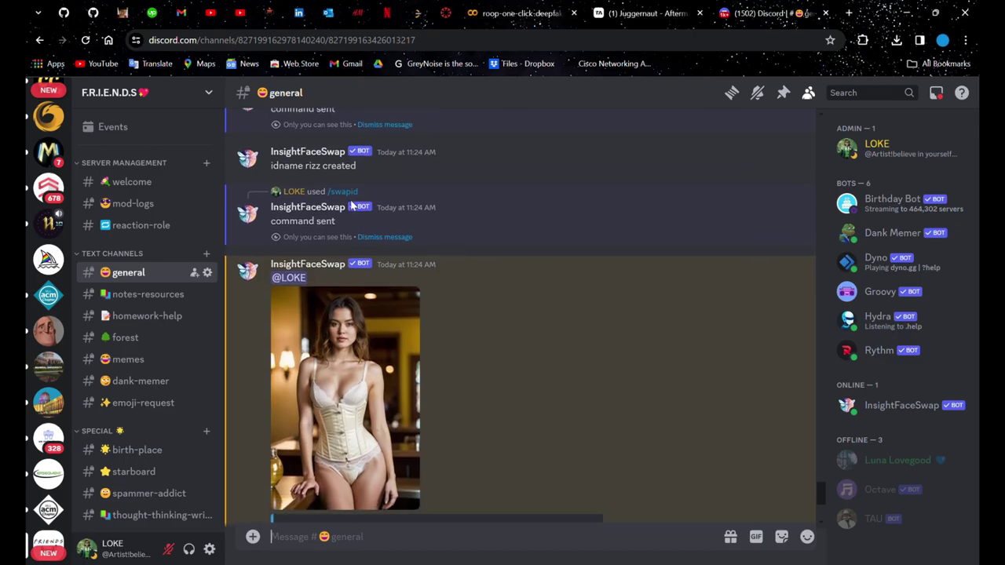
scroll(355, 206, down, 4)
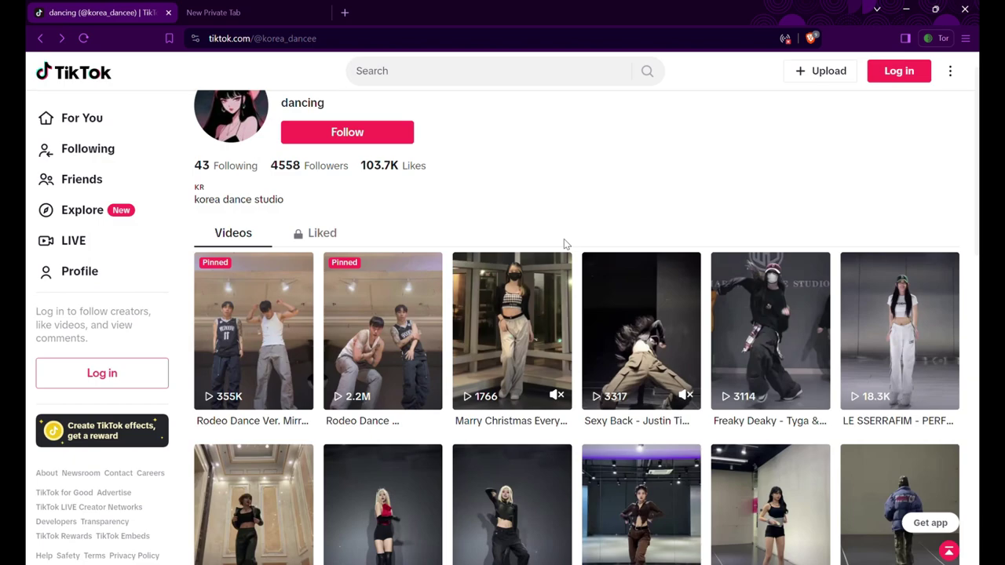
- Copy the LE SSERAFIM - PERFECT NIGHT video link and switch to the new private tab
scroll(564, 239, up, 1)
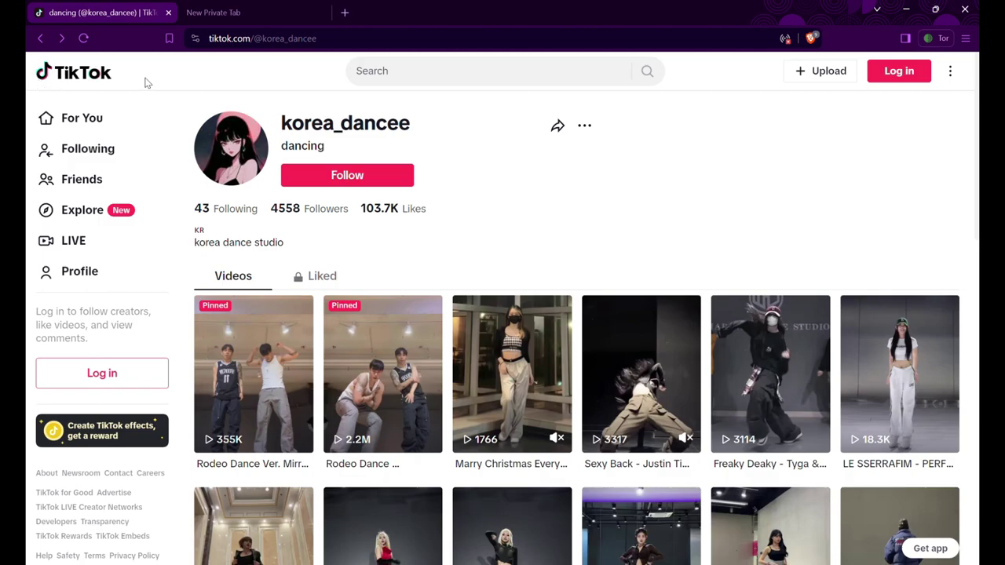
scroll(314, 377, down, 4)
scroll(310, 438, up, 4)
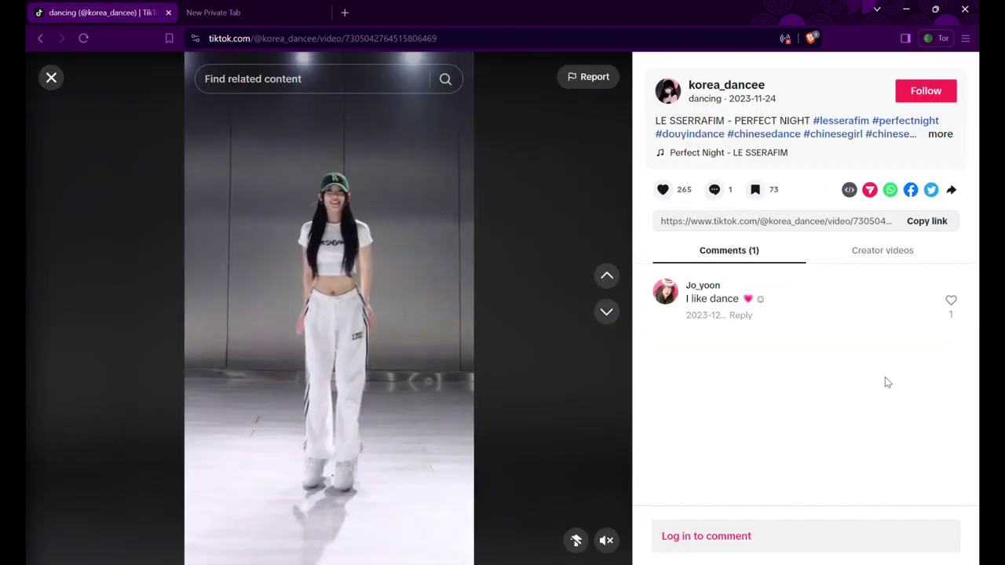
click(890, 383)
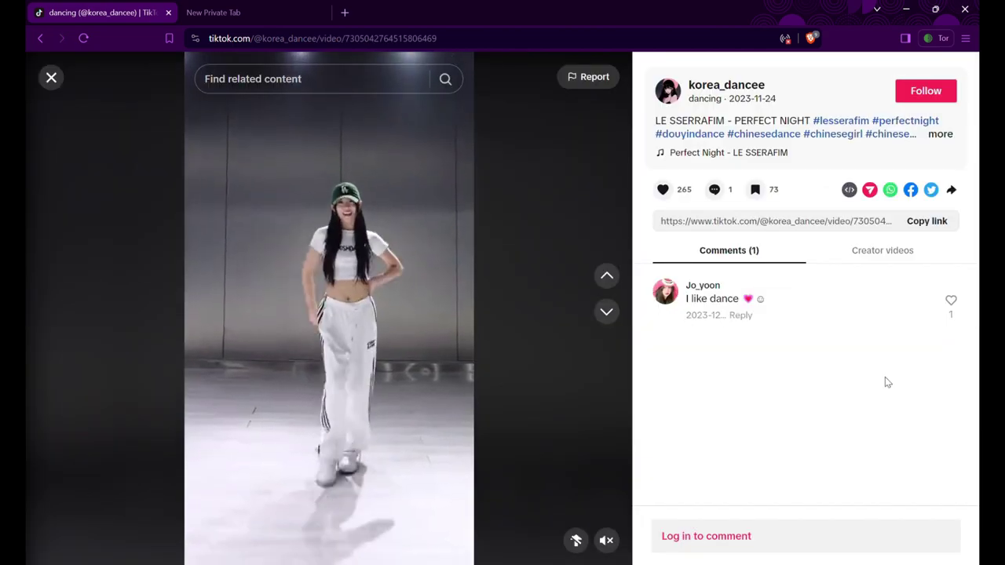
click(927, 221)
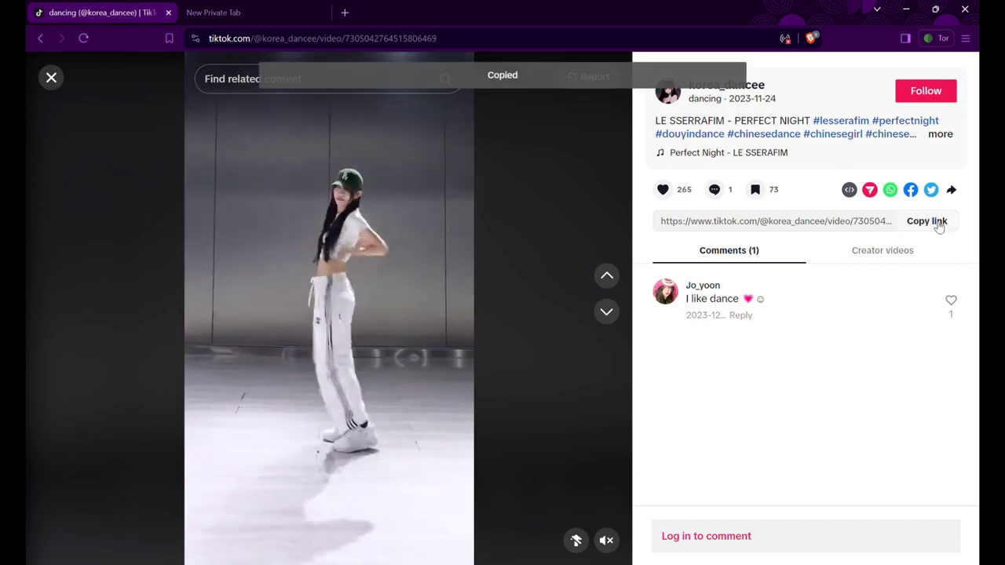
click(53, 79)
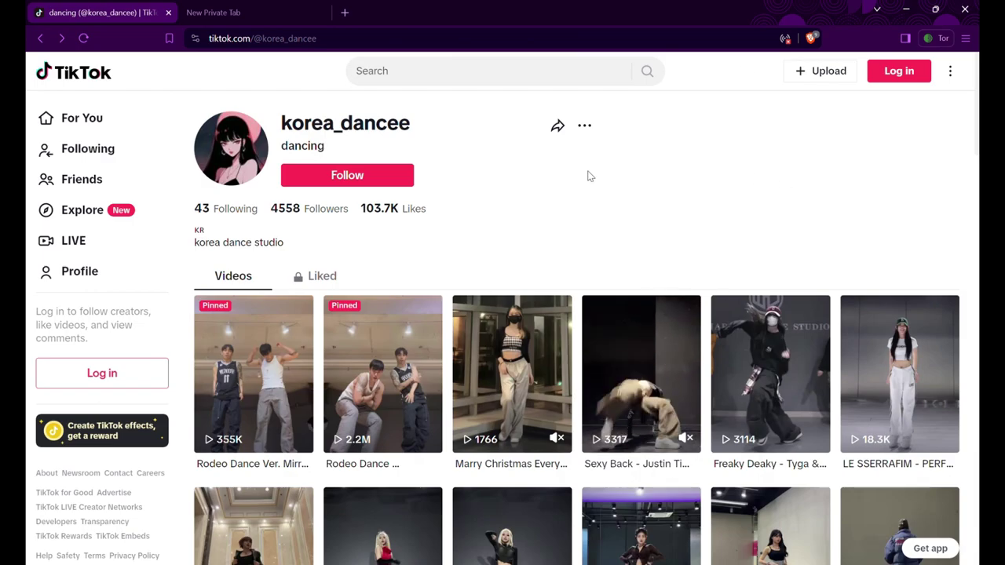
click(270, 8)
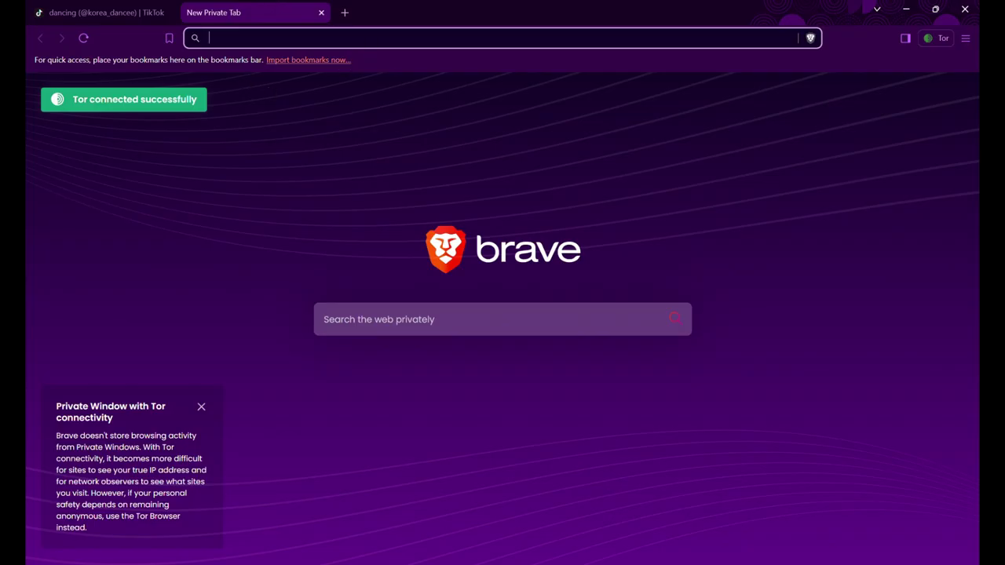
- Search the web for snaptik from the address bar
text(snap)
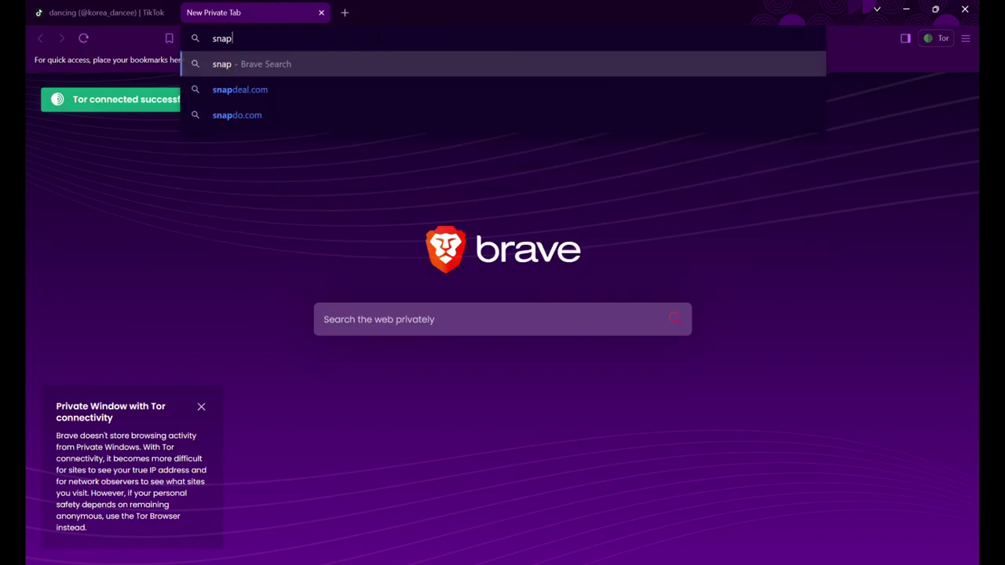
text(tik)
key(Return)
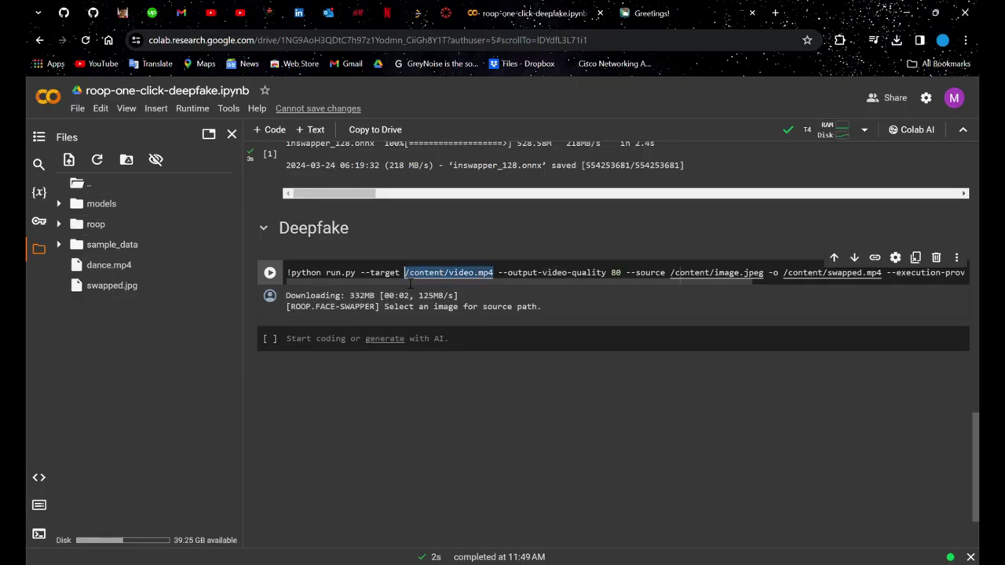
- Set the Deepfake cell to target /content/dance.mp4 and source /content/swapped.jpg, then run it
click(225, 289)
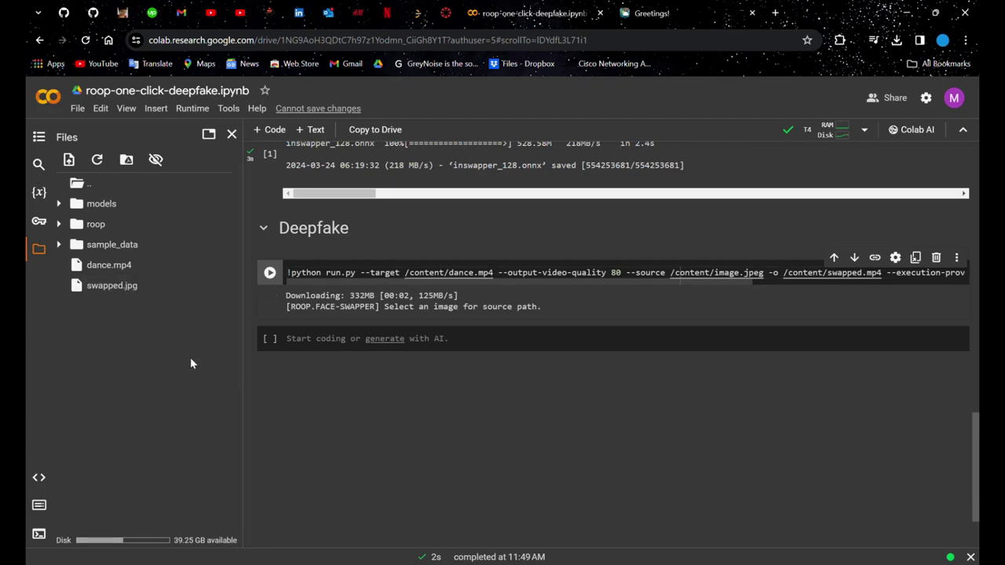
drag(768, 273, 692, 288)
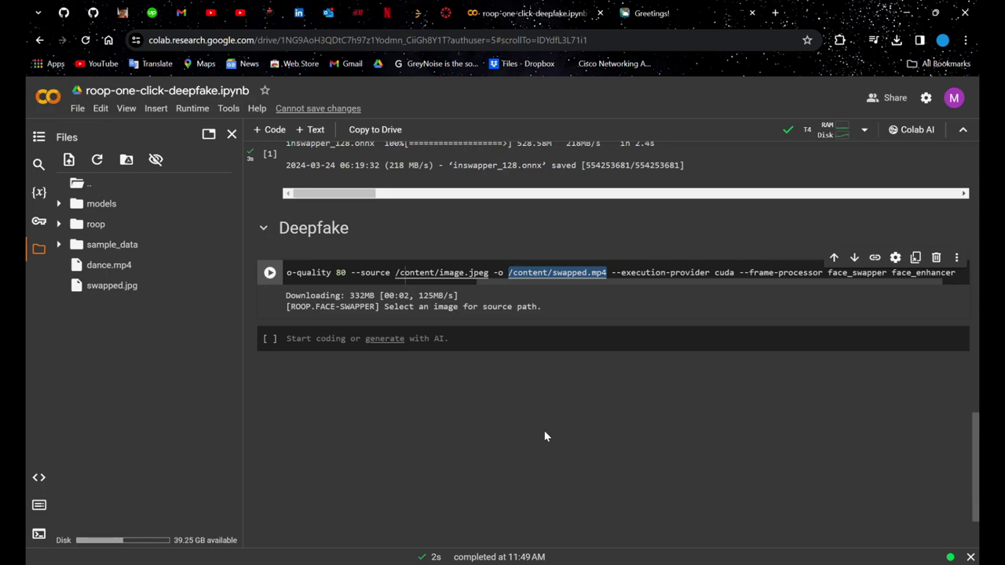
click(466, 274)
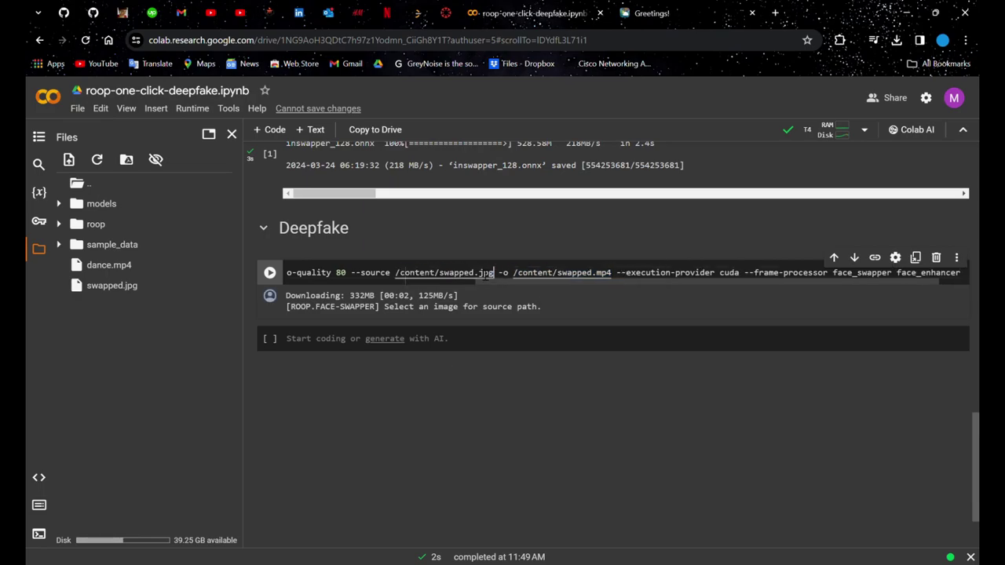
scroll(500, 279, left, 2)
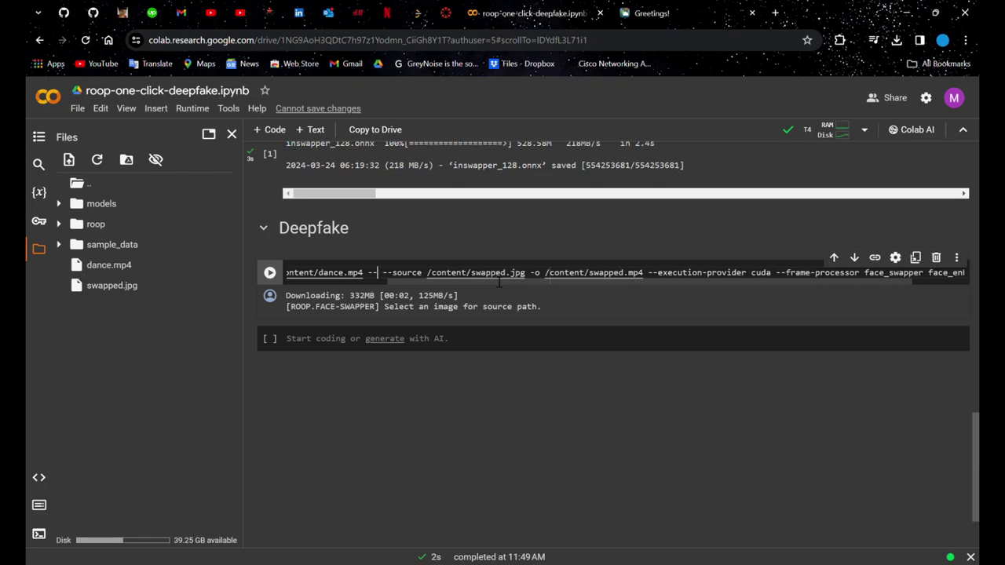
key(shift+Return)
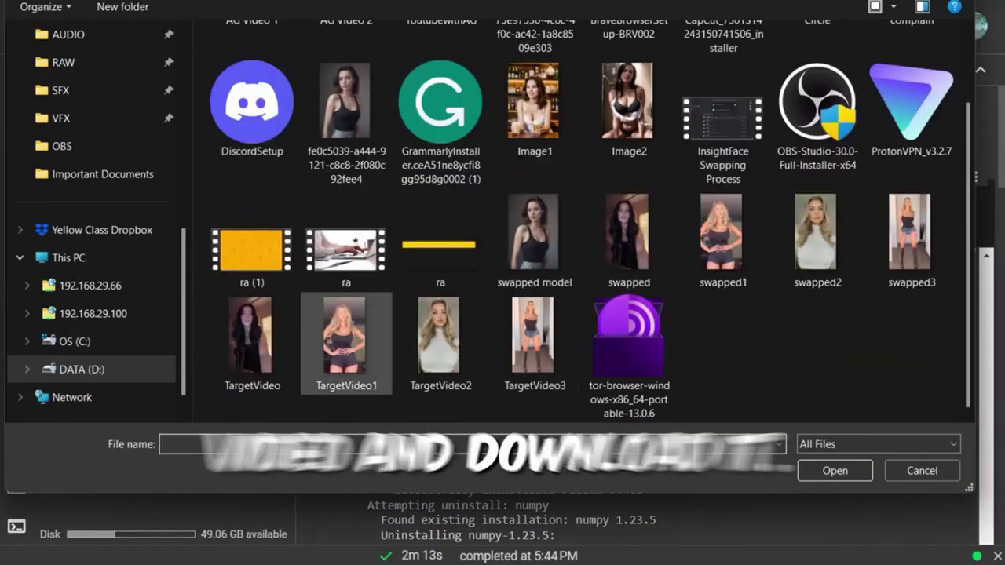
- Upload TargetVideo2 and download the swapped.mp4 result
click(440, 338)
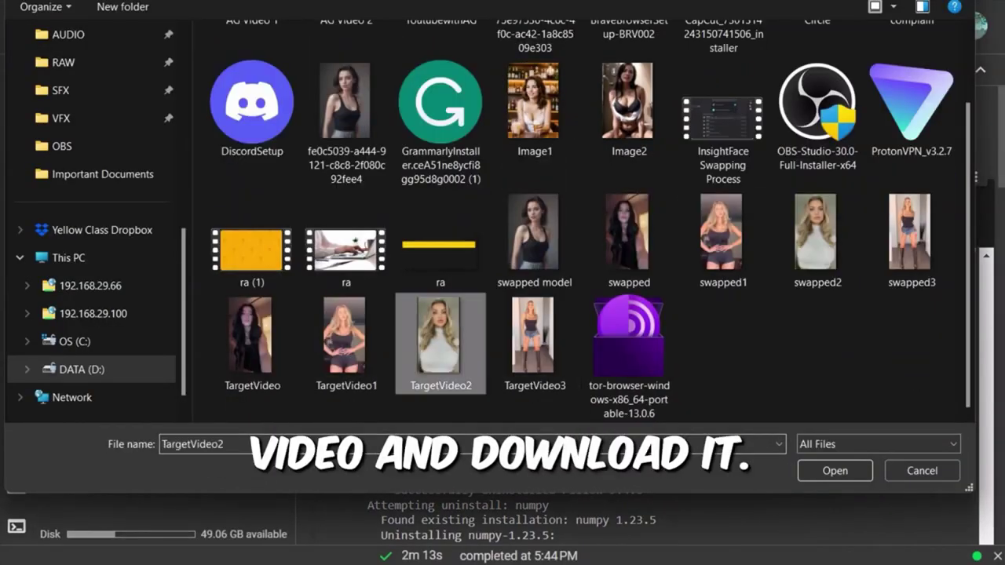
key(Return)
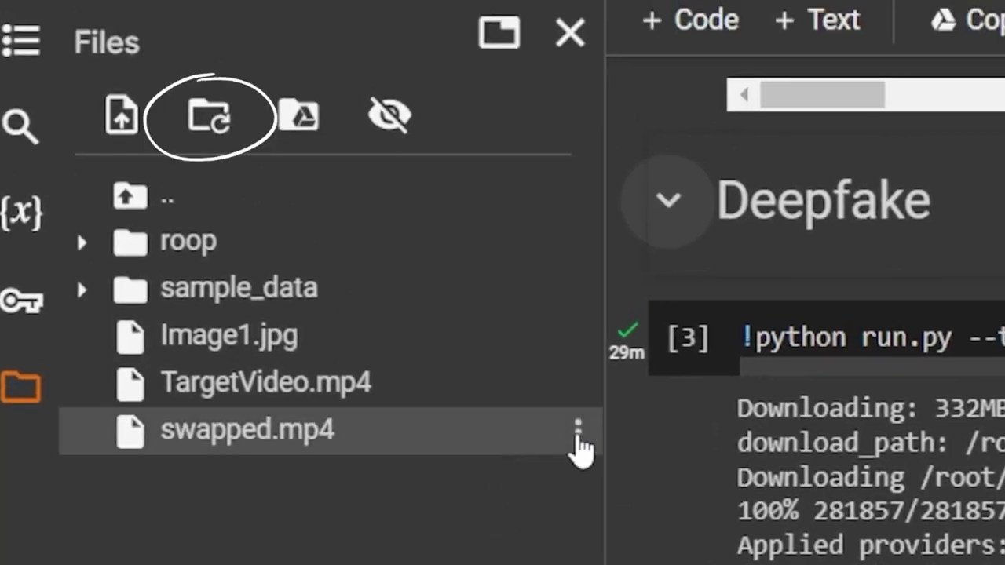
click(578, 435)
click(542, 487)
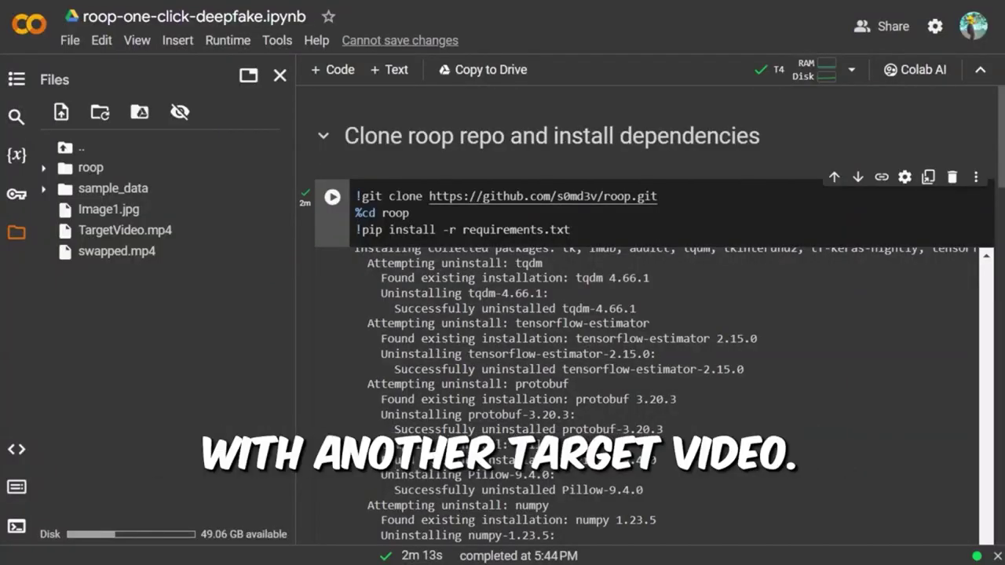
- Delete swapped.mp4 from the files and upload TargetVideo2 as the new target
right_click(114, 251)
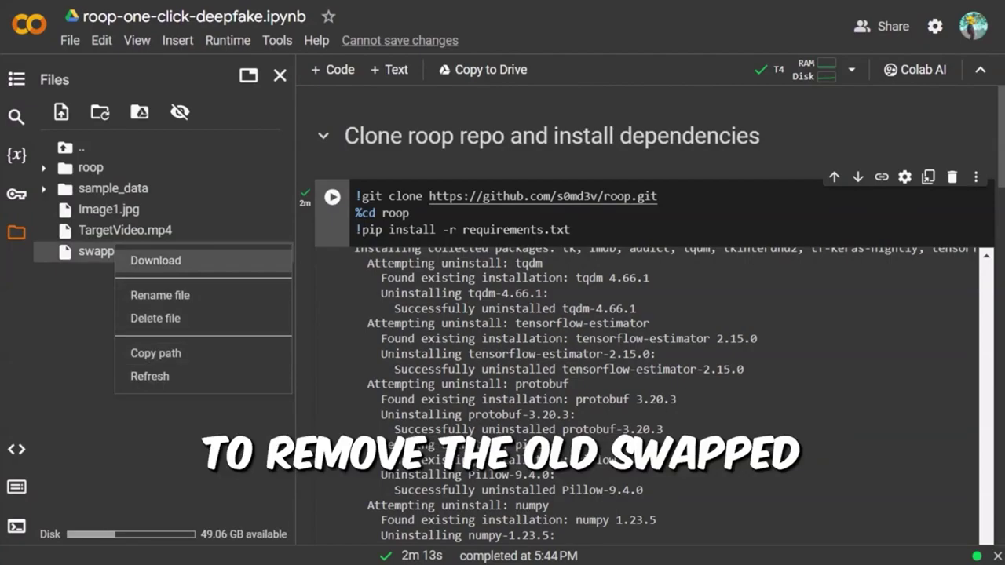
click(156, 318)
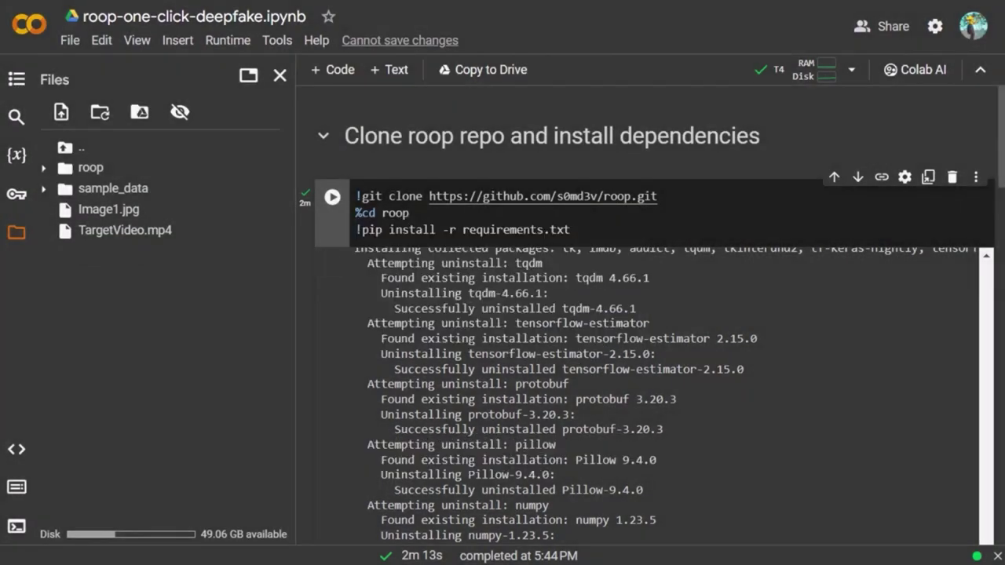
click(168, 284)
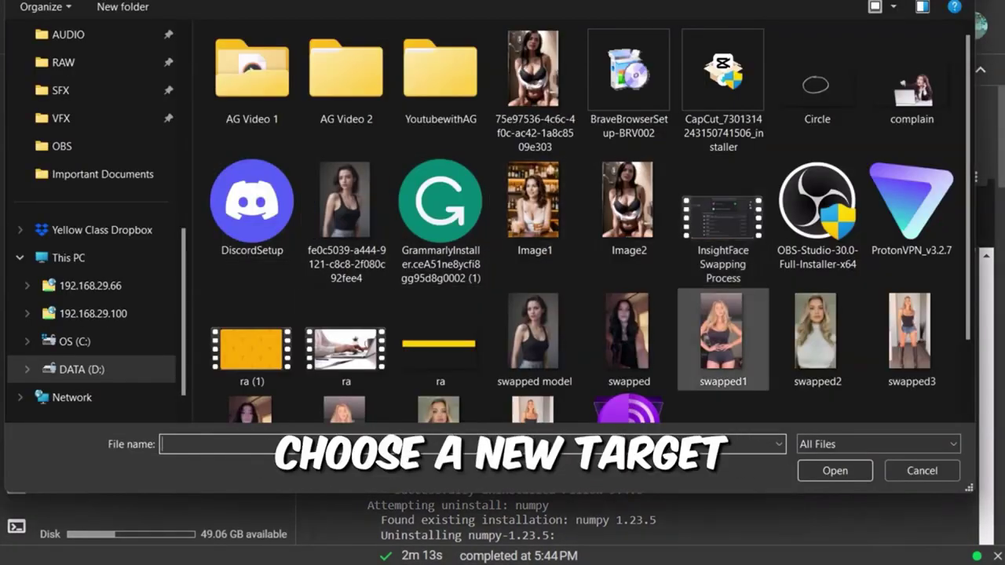
double_click(440, 343)
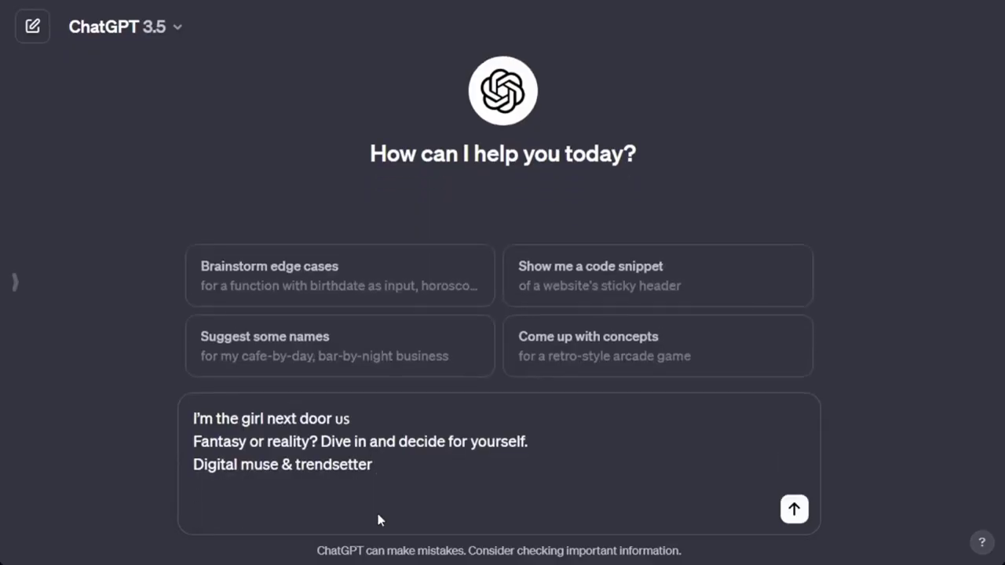
- Send ChatGPT the request 'Help me rewrite this same Instagram Bio'
text(Bio)
key(Return)
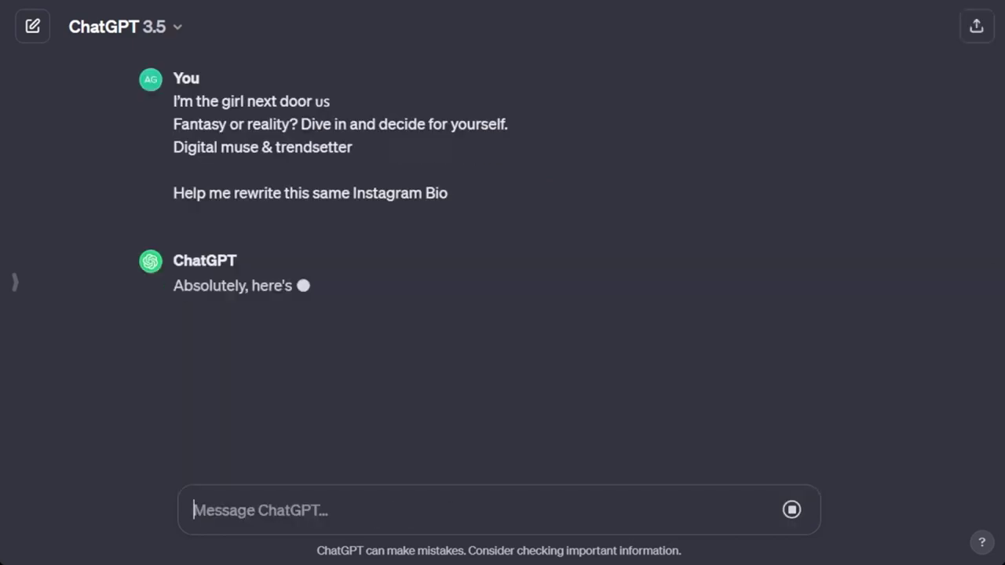